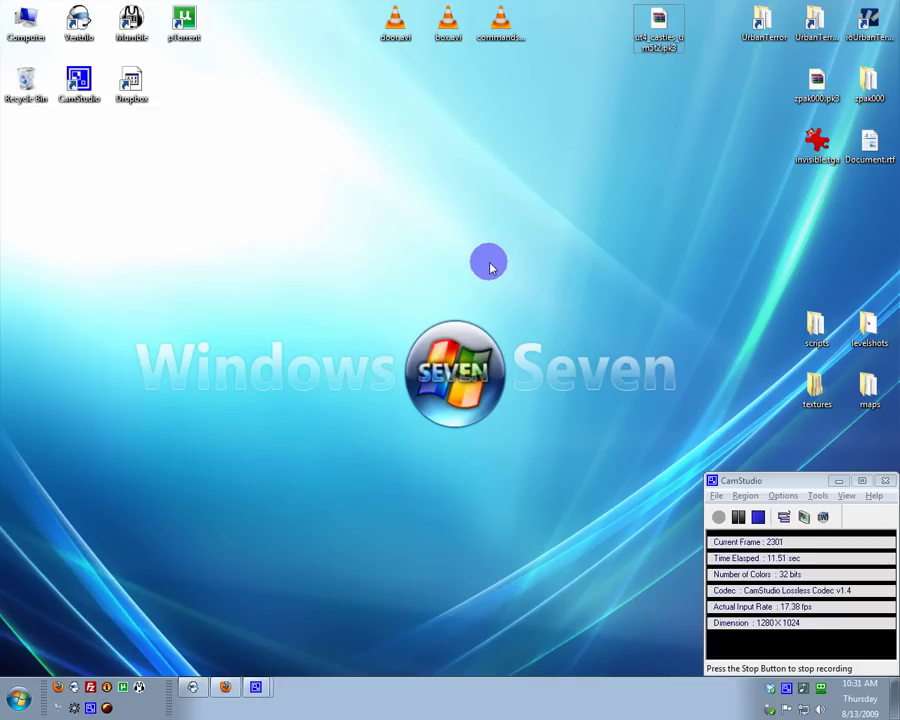
Create a new WinRAR ZIP archive on the desktop named ut4_castles_um5t2
{"action": "right_click", "coordinate": [501, 257]}
{"action": "mouse_move", "coordinate": [514, 390]}
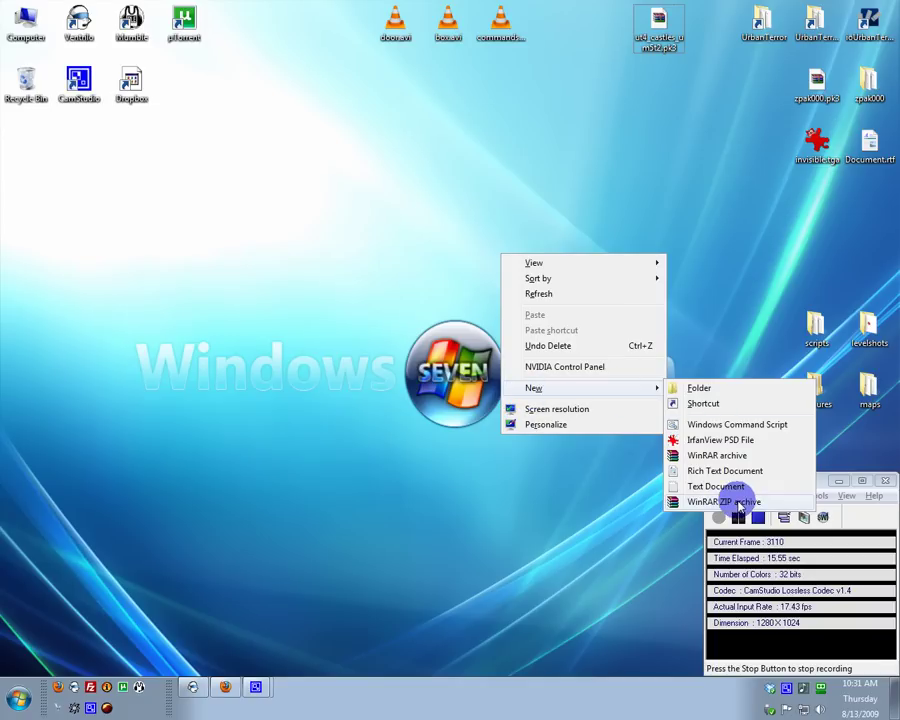
{"action": "left_click", "coordinate": [739, 502]}
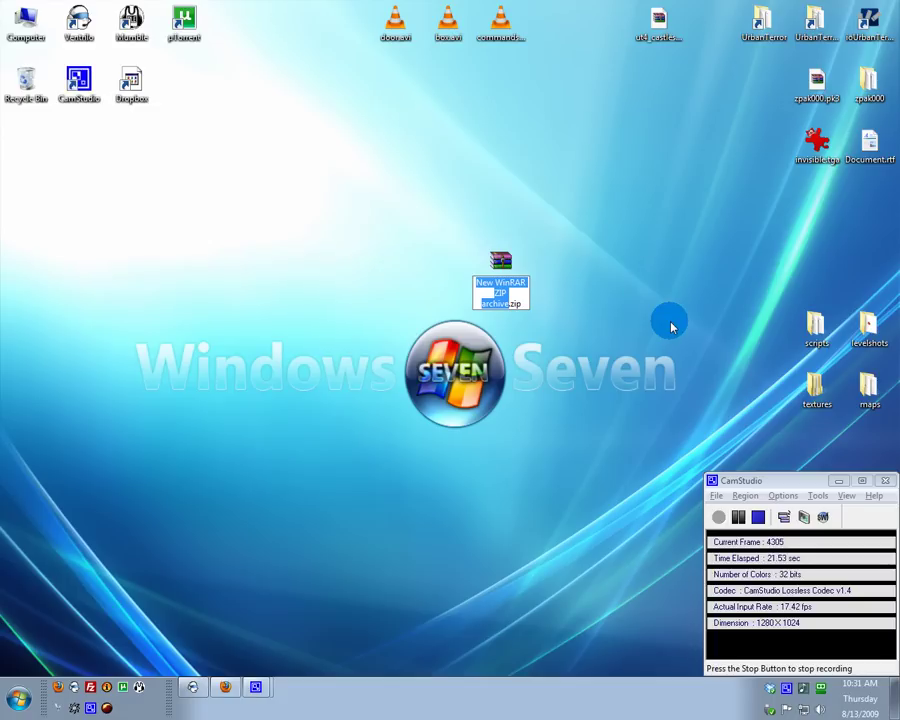
{"action": "type", "text": "ut"}
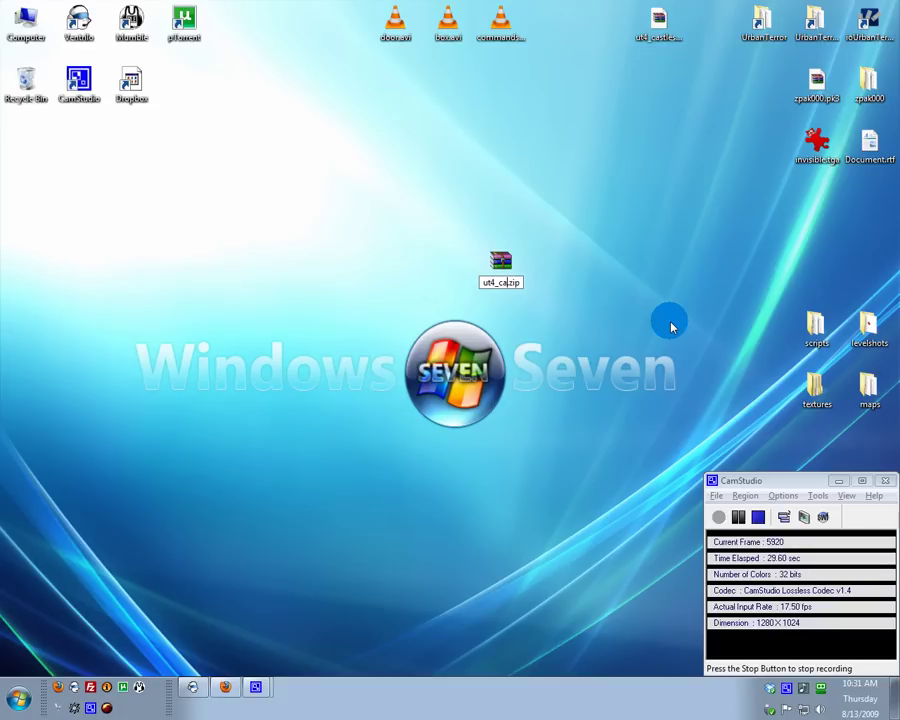
{"action": "type", "text": "4_castles"}
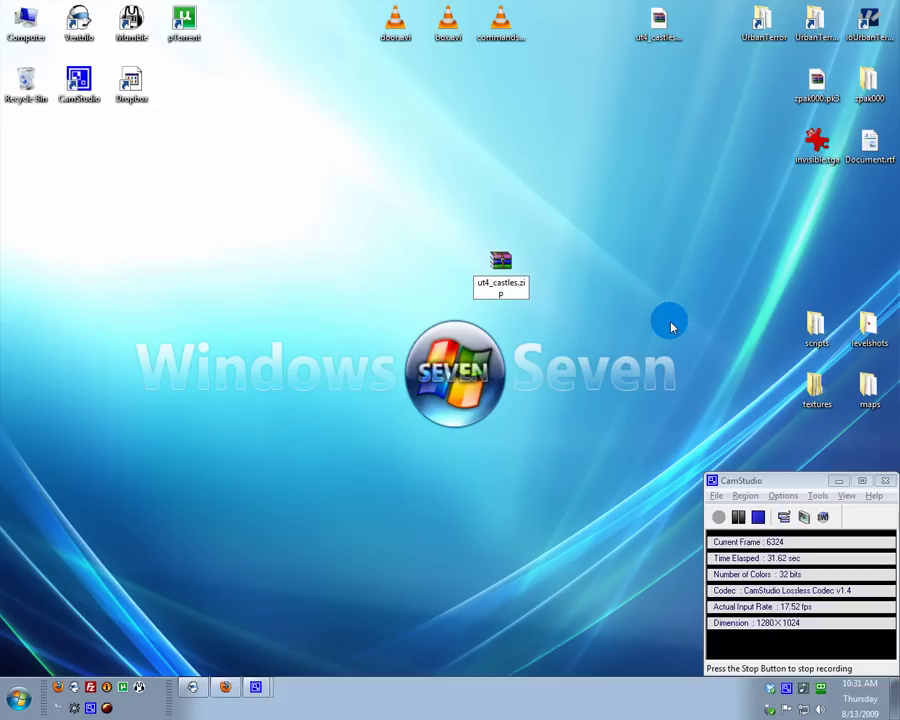
{"action": "type", "text": "_um5t2"}
{"action": "key", "text": "Return"}
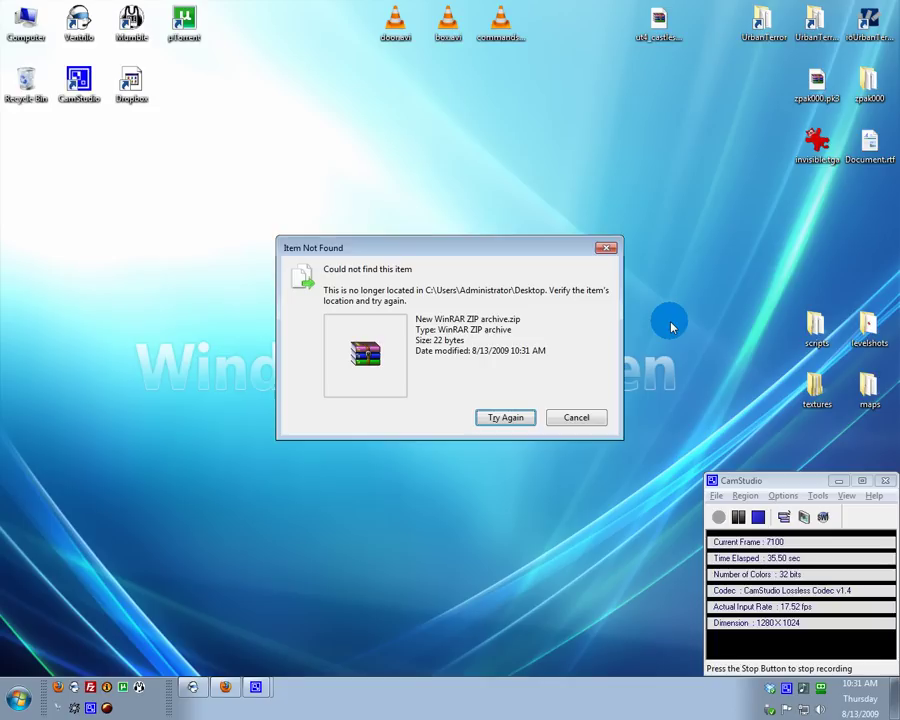
Retry past the not-found error and open ut4_castles_um5t2.zip in WinRAR, moving its window up-left
{"action": "left_click", "coordinate": [527, 418]}
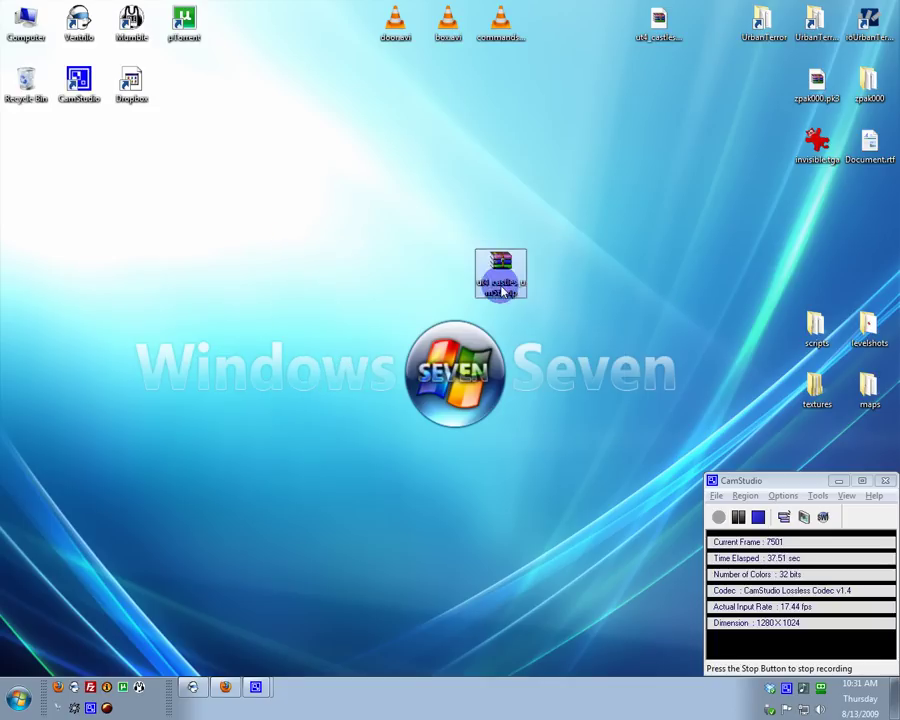
{"action": "double_click", "coordinate": [496, 272]}
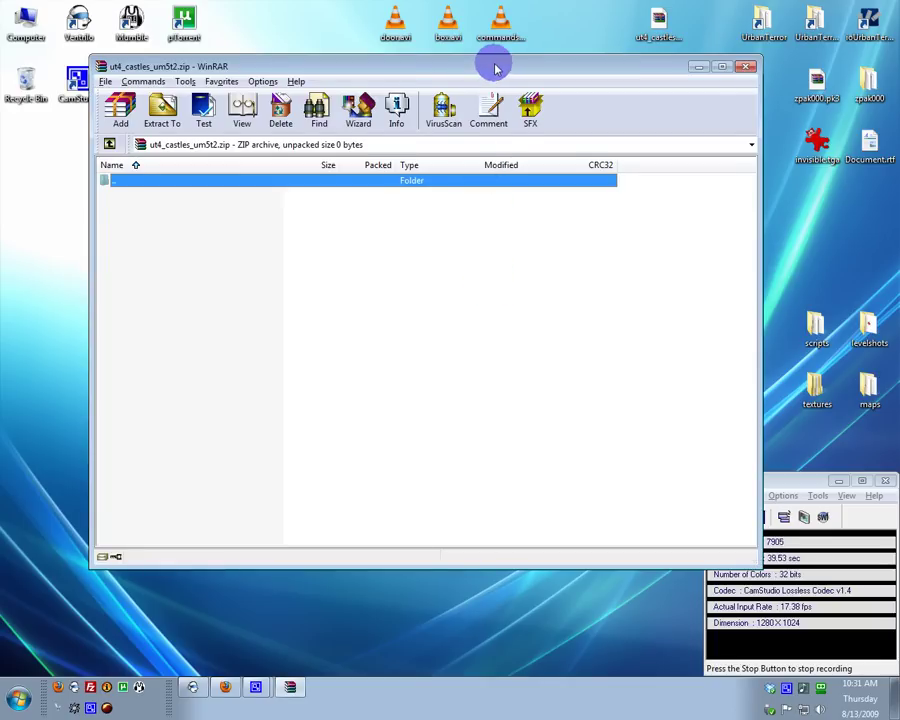
{"action": "left_click_drag", "start_coordinate": [495, 68], "coordinate": [426, 56]}
Check the options for the archive's folder entry, dismiss them and return to the desktop
{"action": "right_click", "coordinate": [68, 172]}
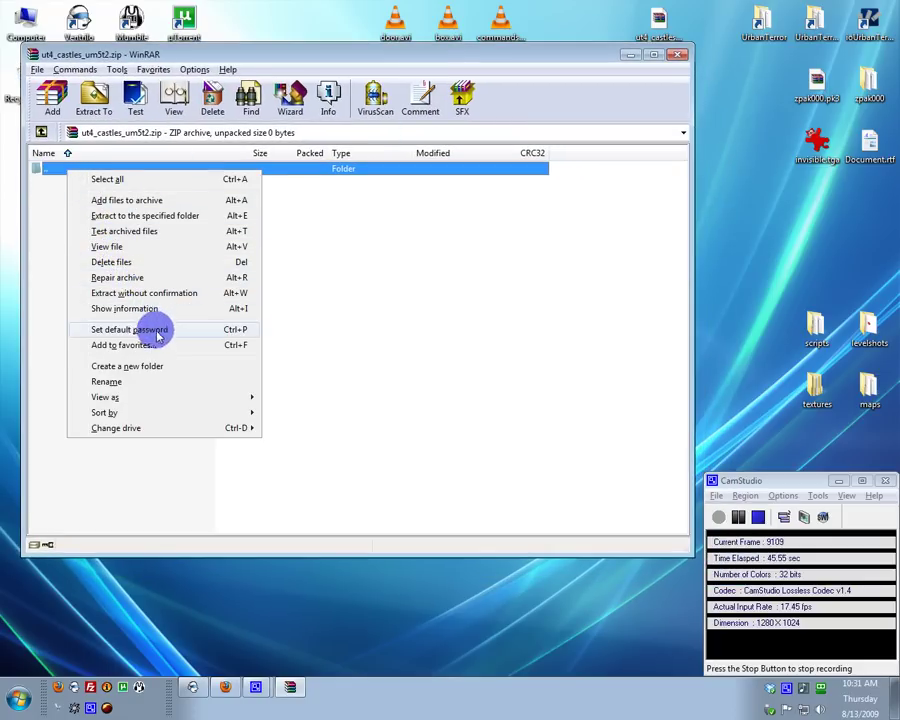
{"action": "left_click", "coordinate": [337, 356]}
{"action": "left_click", "coordinate": [333, 176]}
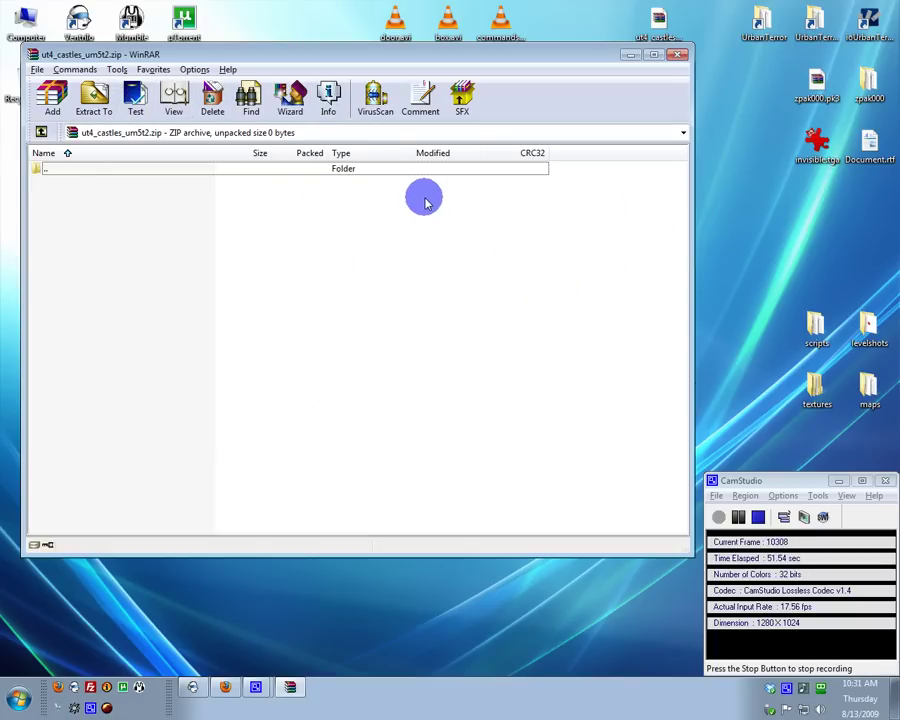
{"action": "left_click", "coordinate": [808, 305]}
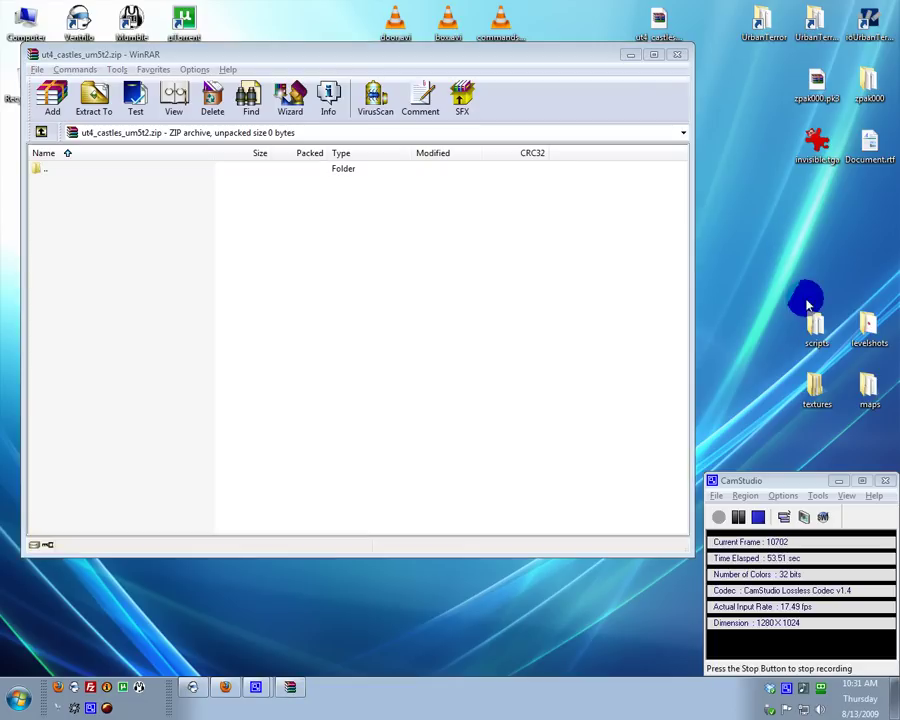
Look inside the desktop textures folder, close it, and open UrbanTerrorMapping from its shortcut
{"action": "double_click", "coordinate": [816, 388]}
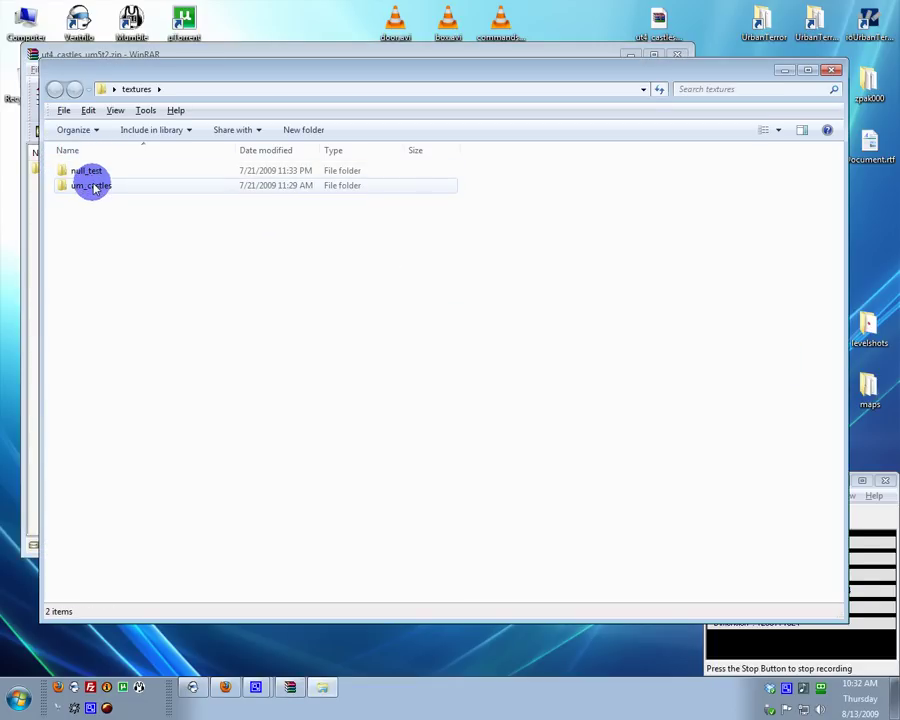
{"action": "left_click", "coordinate": [829, 72]}
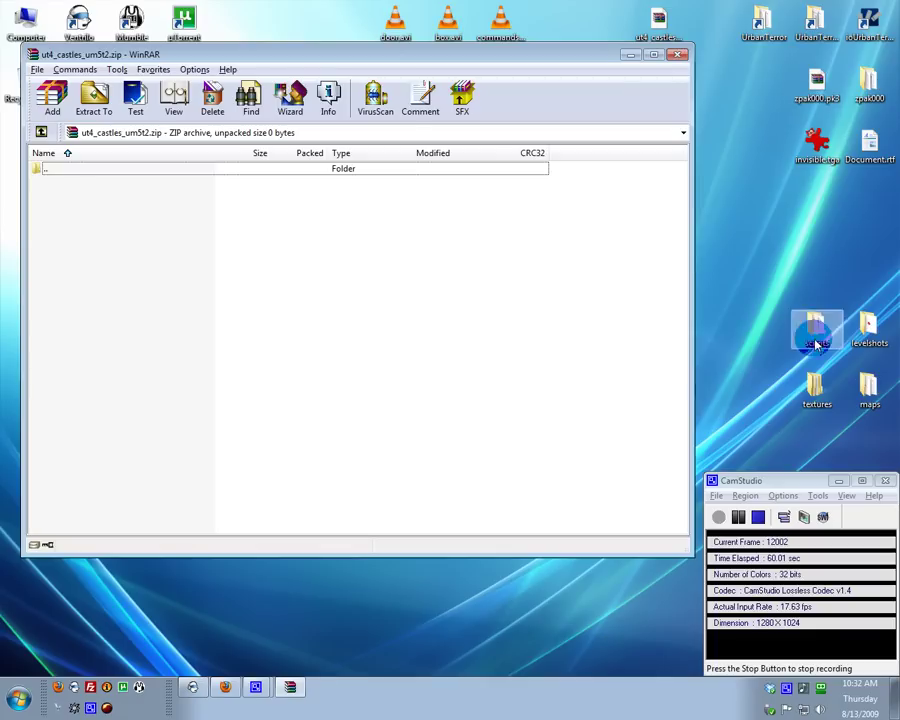
{"action": "left_click", "coordinate": [822, 45]}
{"action": "double_click", "coordinate": [818, 38]}
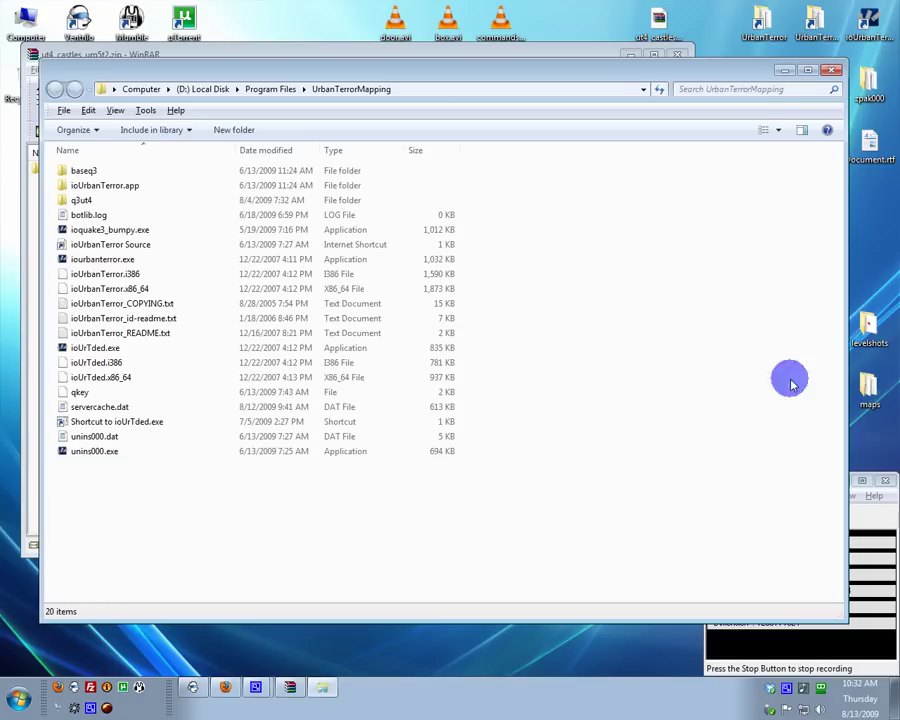
Go to q3ut4\textures and scroll down the texture folders toward um_castles
{"action": "double_click", "coordinate": [97, 201]}
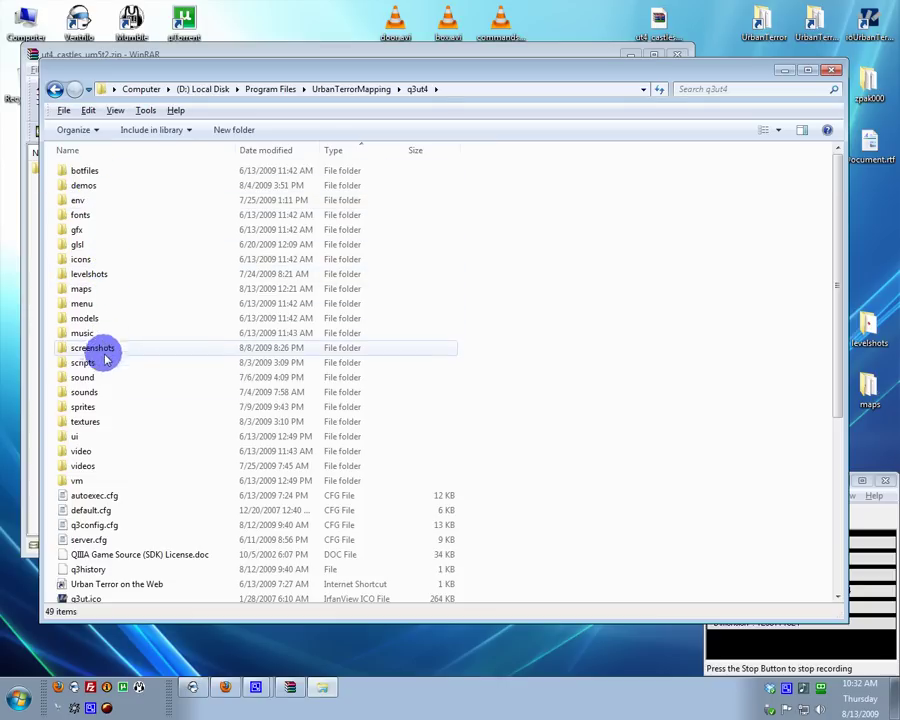
{"action": "left_click", "coordinate": [98, 424]}
{"action": "double_click", "coordinate": [98, 424]}
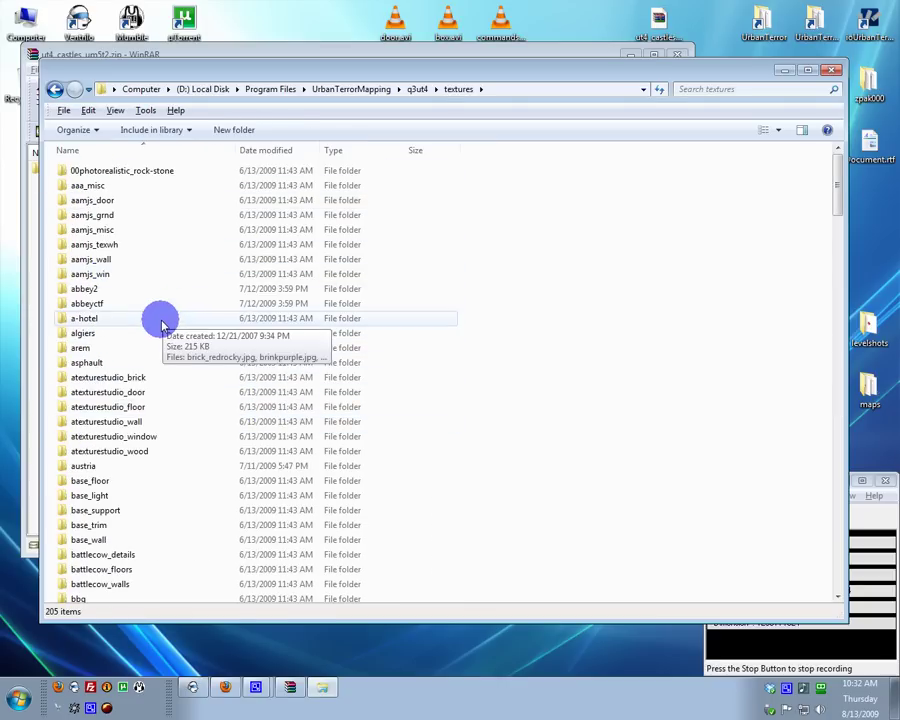
{"action": "scroll", "coordinate": [158, 316], "scroll_direction": "down", "scroll_amount": 6}
{"action": "scroll", "coordinate": [163, 408], "scroll_direction": "down", "scroll_amount": 5}
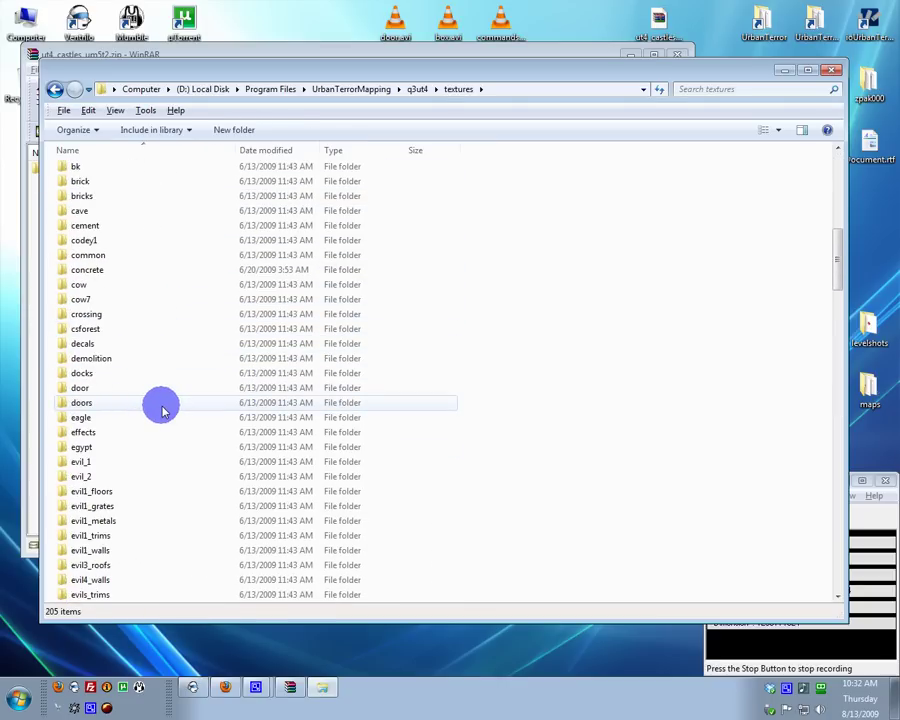
{"action": "scroll", "coordinate": [163, 410], "scroll_direction": "down", "scroll_amount": 12}
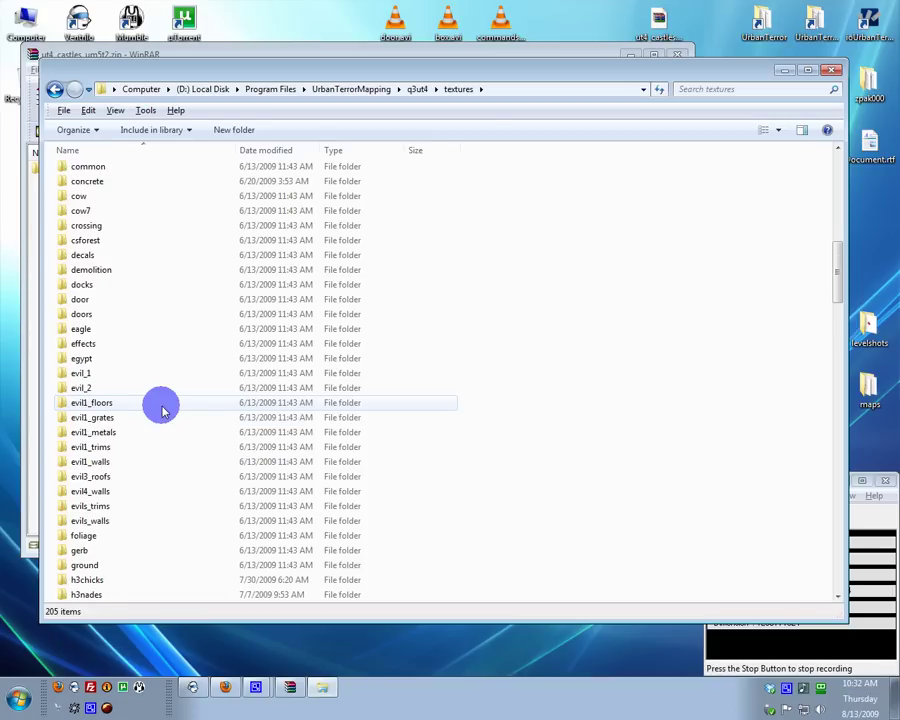
{"action": "scroll", "coordinate": [163, 410], "scroll_direction": "down", "scroll_amount": 20}
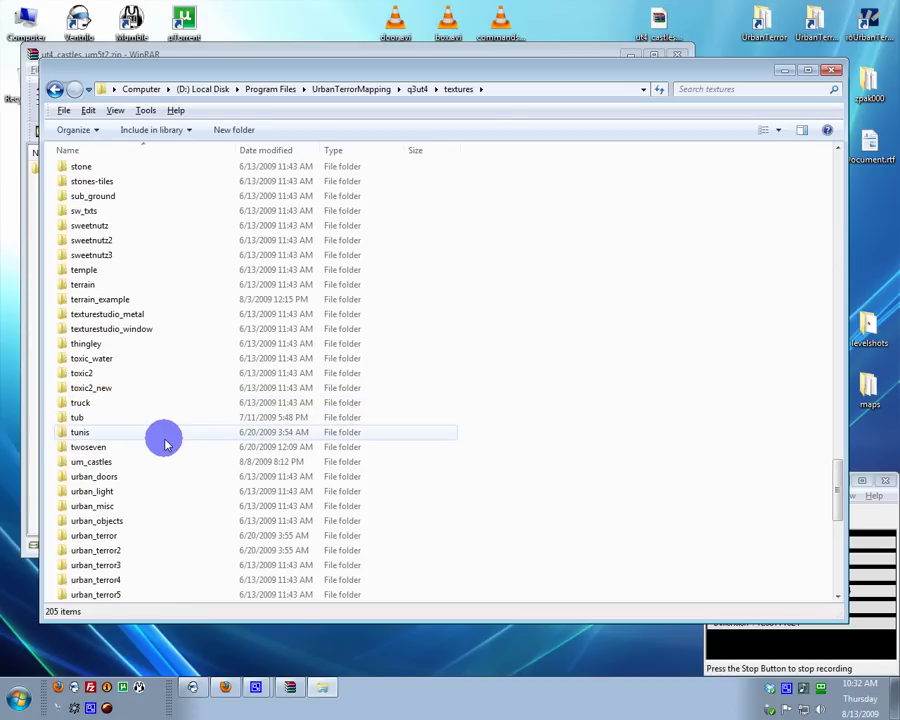
Open um_castles, box-select all 12 image files, and move the window to the left edge
{"action": "double_click", "coordinate": [118, 463]}
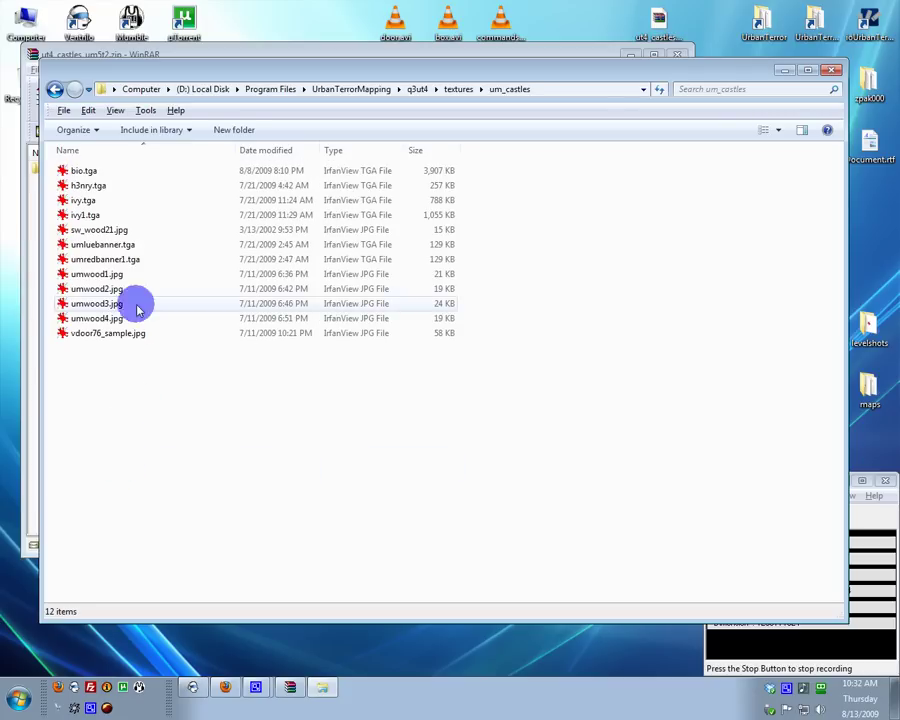
{"action": "left_click_drag", "start_coordinate": [203, 450], "coordinate": [66, 176]}
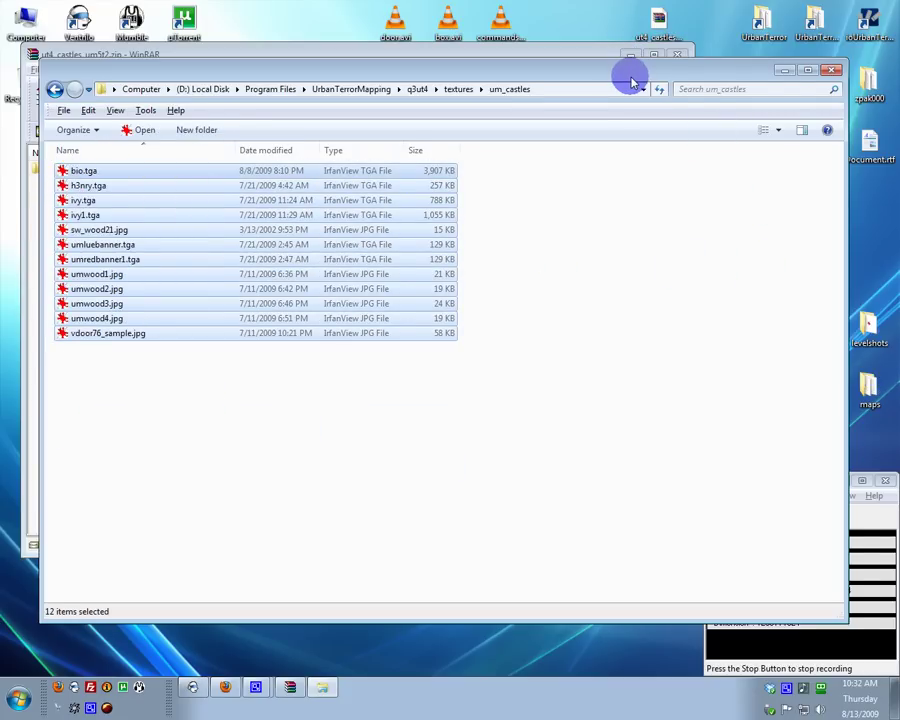
{"action": "left_click_drag", "start_coordinate": [629, 76], "coordinate": [578, 66]}
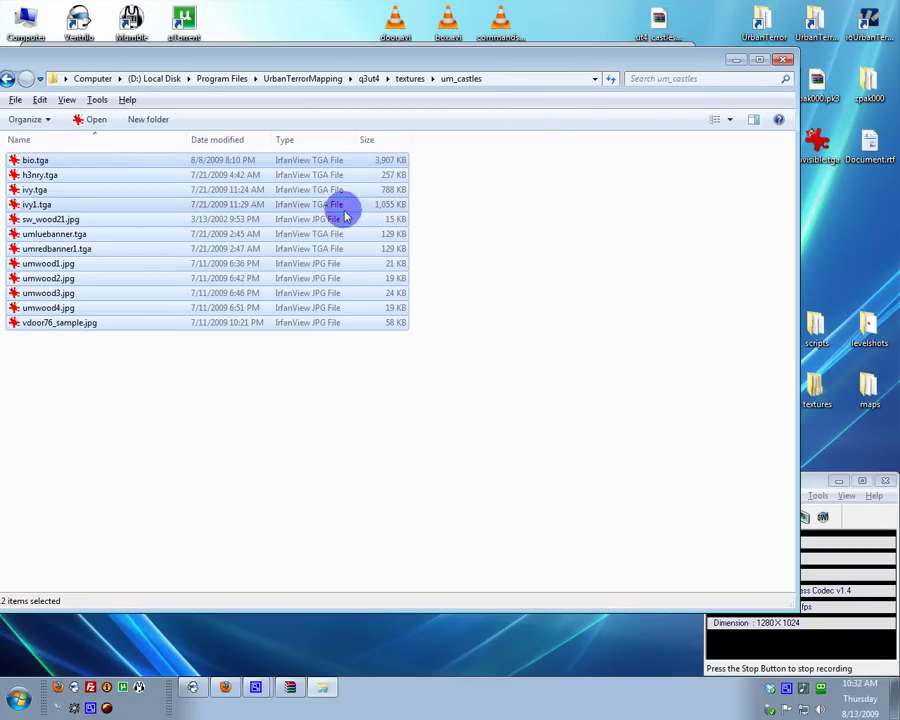
Check the desktop scripts and levelshots folders, view the castles levelshot, then close those windows
{"action": "double_click", "coordinate": [828, 334]}
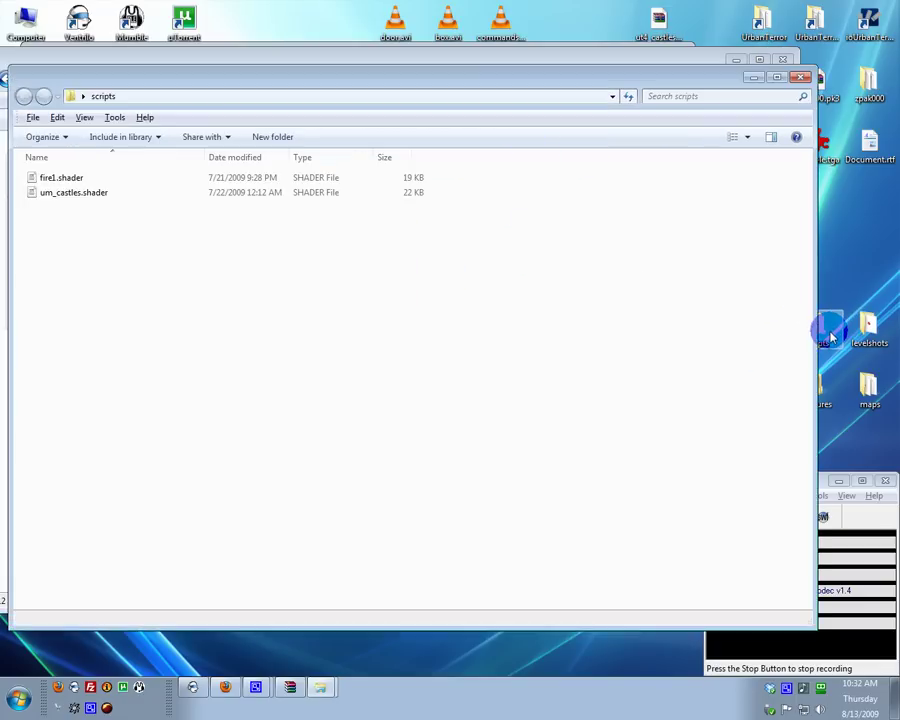
{"action": "left_click", "coordinate": [803, 78]}
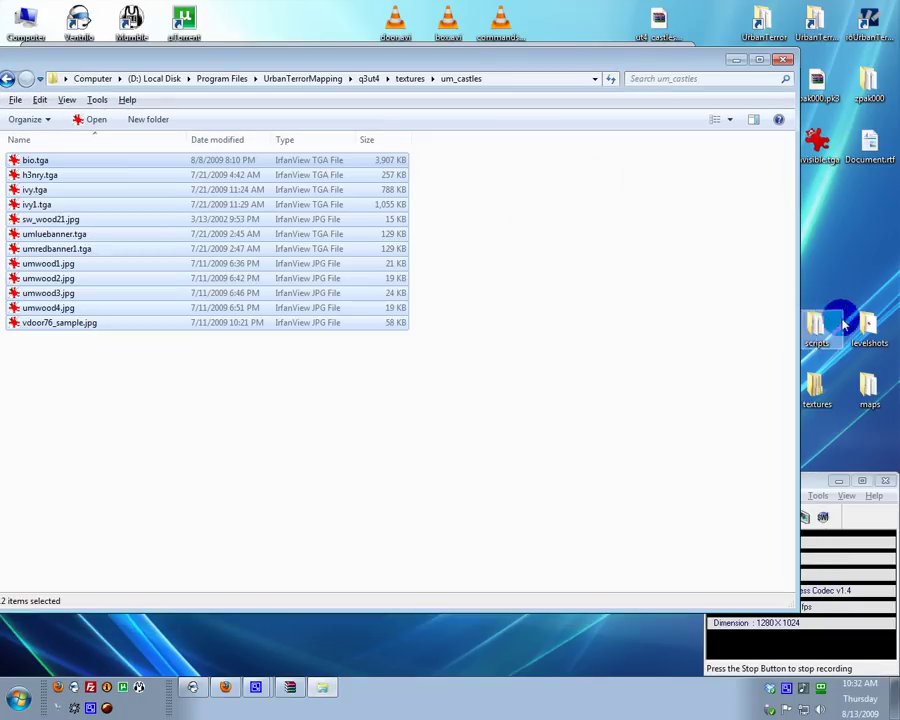
{"action": "double_click", "coordinate": [842, 322]}
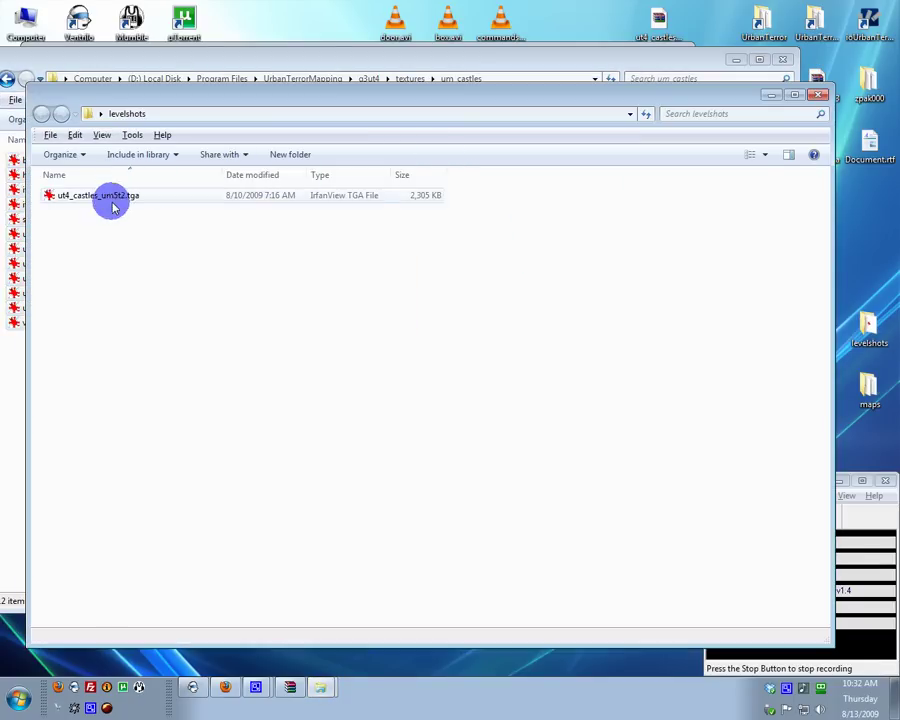
{"action": "double_click", "coordinate": [108, 197]}
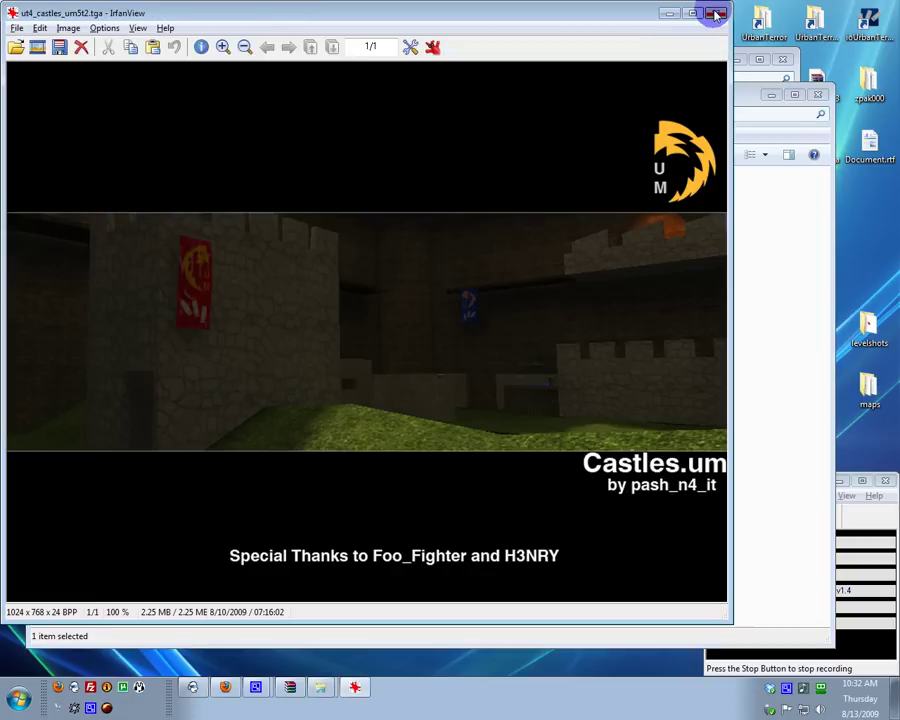
{"action": "left_click", "coordinate": [716, 14]}
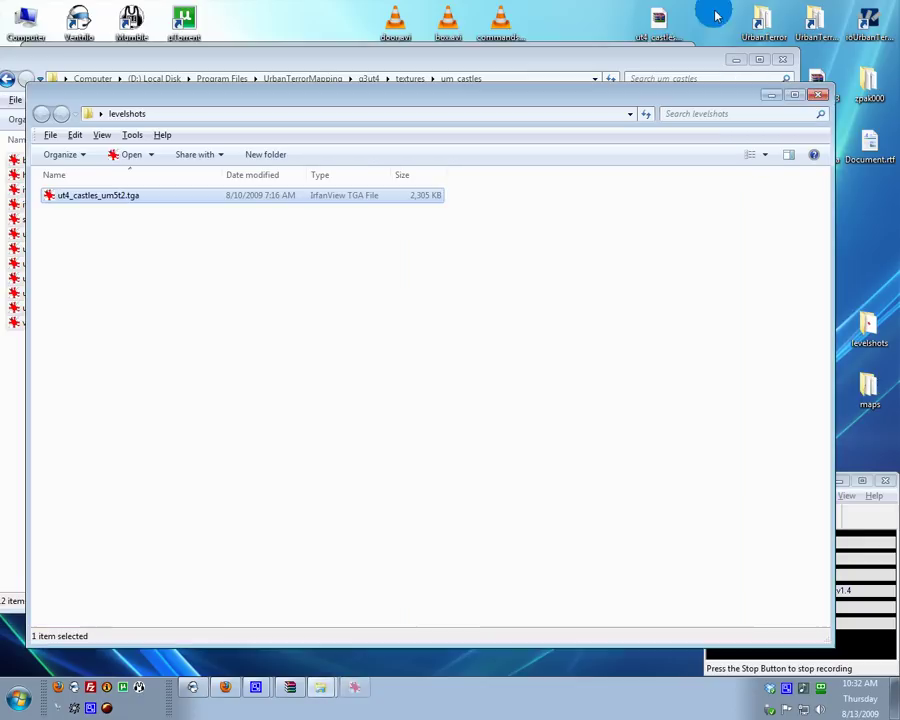
{"action": "left_click", "coordinate": [818, 96]}
{"action": "left_click", "coordinate": [782, 59]}
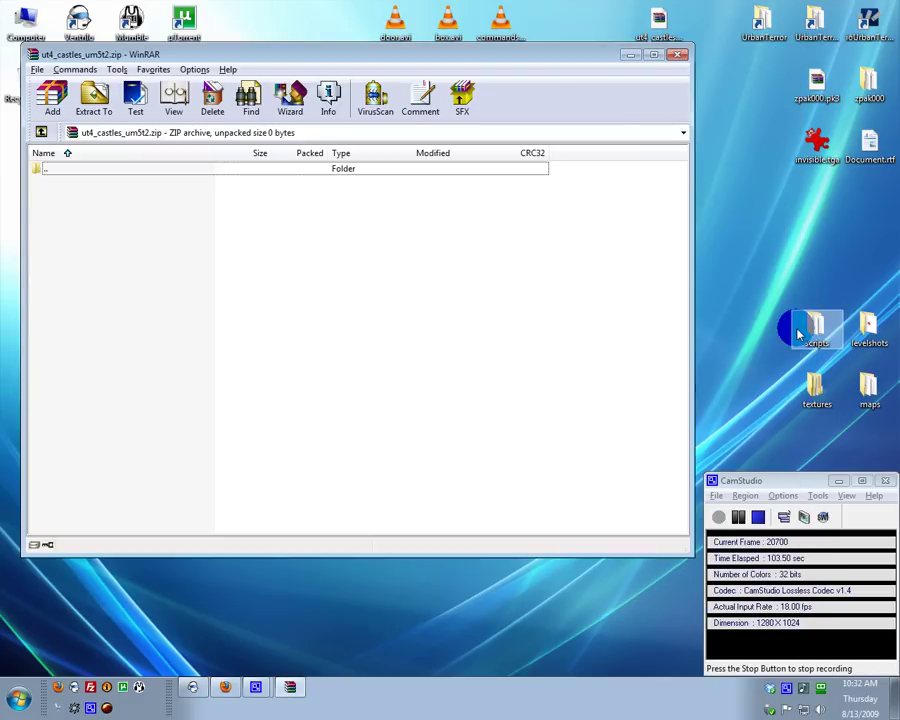
Open the desktop maps folder and preview the ut4_castles_um5t2.TGA image
{"action": "double_click", "coordinate": [860, 382]}
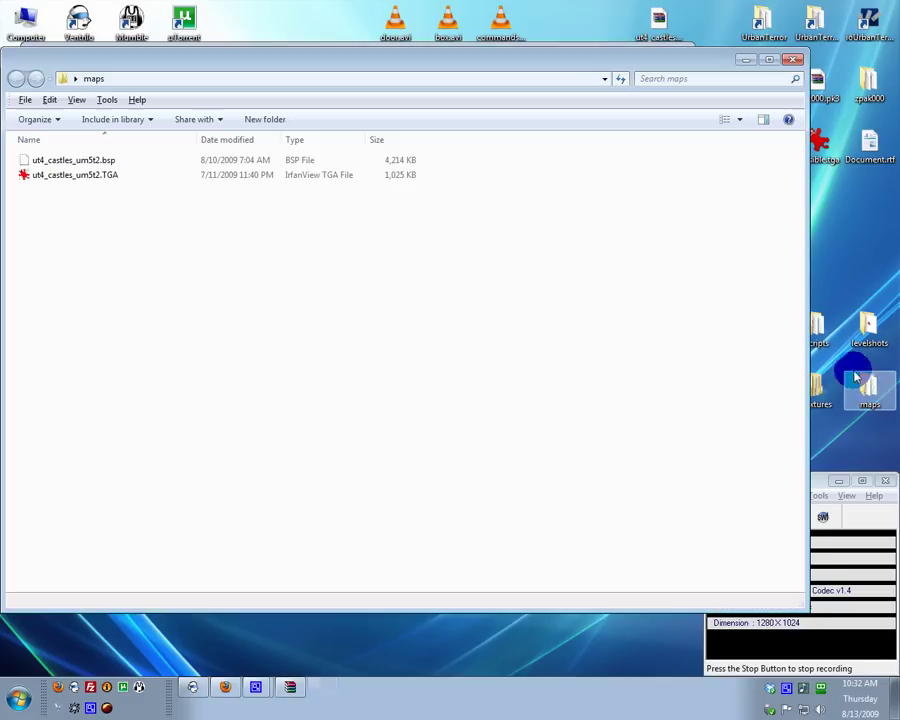
{"action": "left_click", "coordinate": [86, 175]}
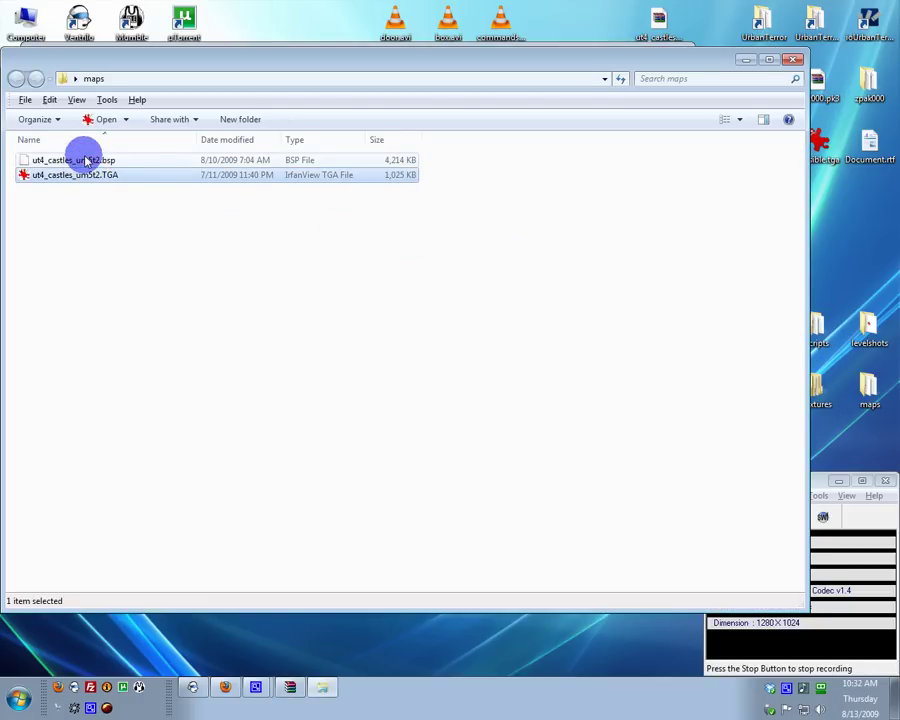
{"action": "double_click", "coordinate": [88, 174]}
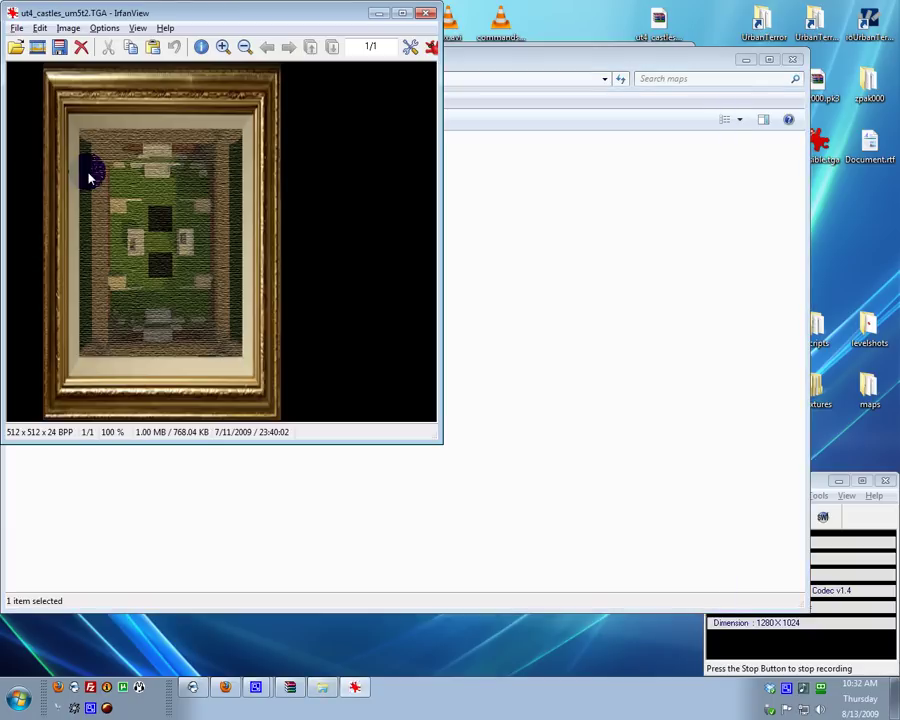
{"action": "left_click", "coordinate": [427, 15]}
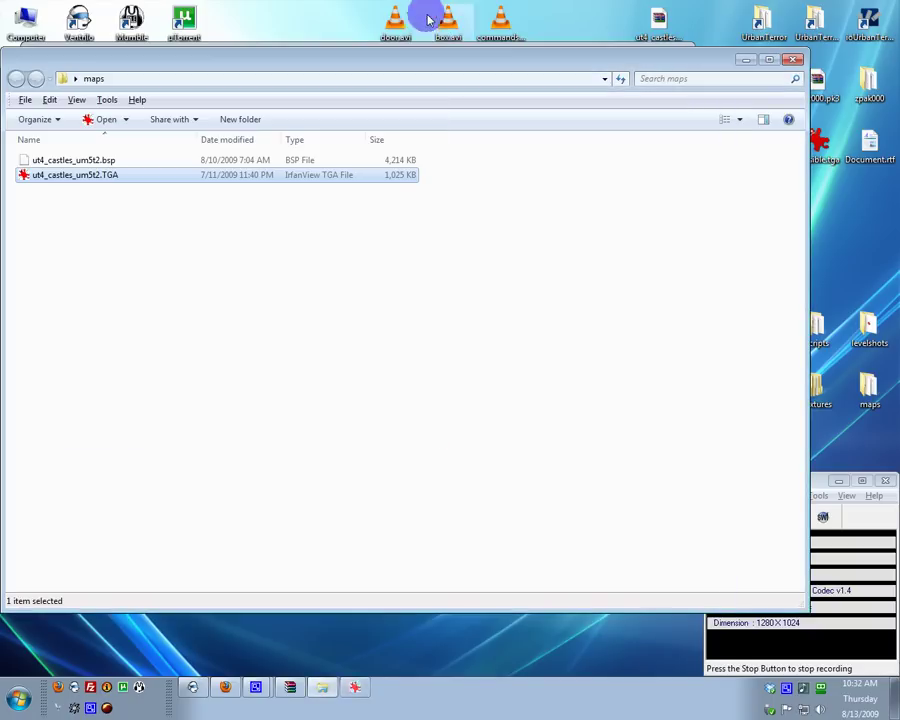
Drag the levelshots, maps, scripts and textures folders into ut4_castles_um5t2.zip and confirm
{"action": "left_click", "coordinate": [801, 54]}
{"action": "left_click", "coordinate": [816, 327]}
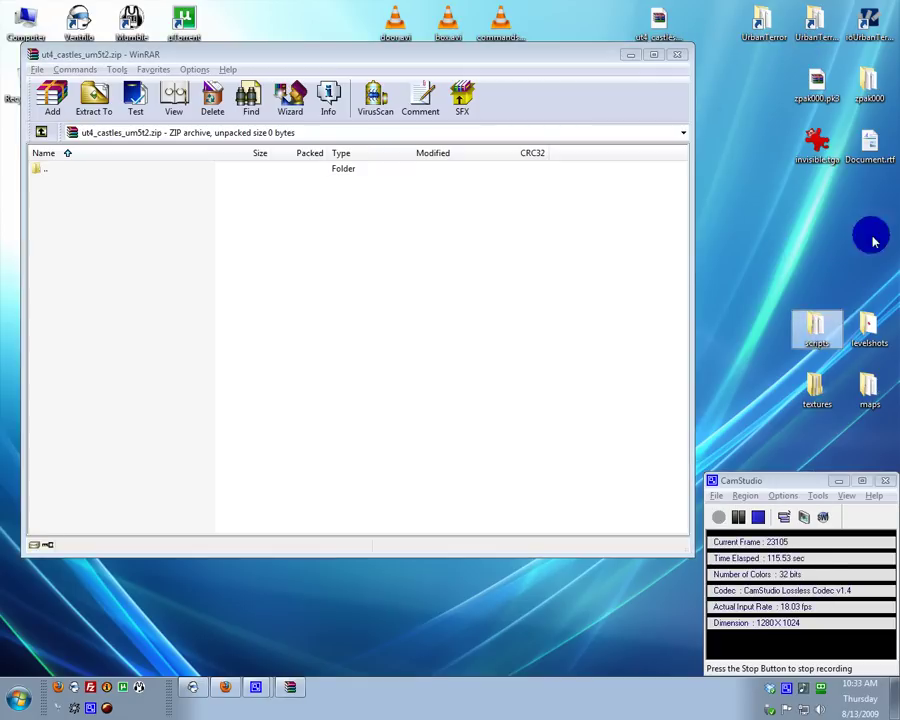
{"action": "left_click", "coordinate": [868, 327]}
{"action": "left_click", "coordinate": [816, 385], "text": "shift"}
{"action": "left_click_drag", "start_coordinate": [811, 327], "coordinate": [338, 295]}
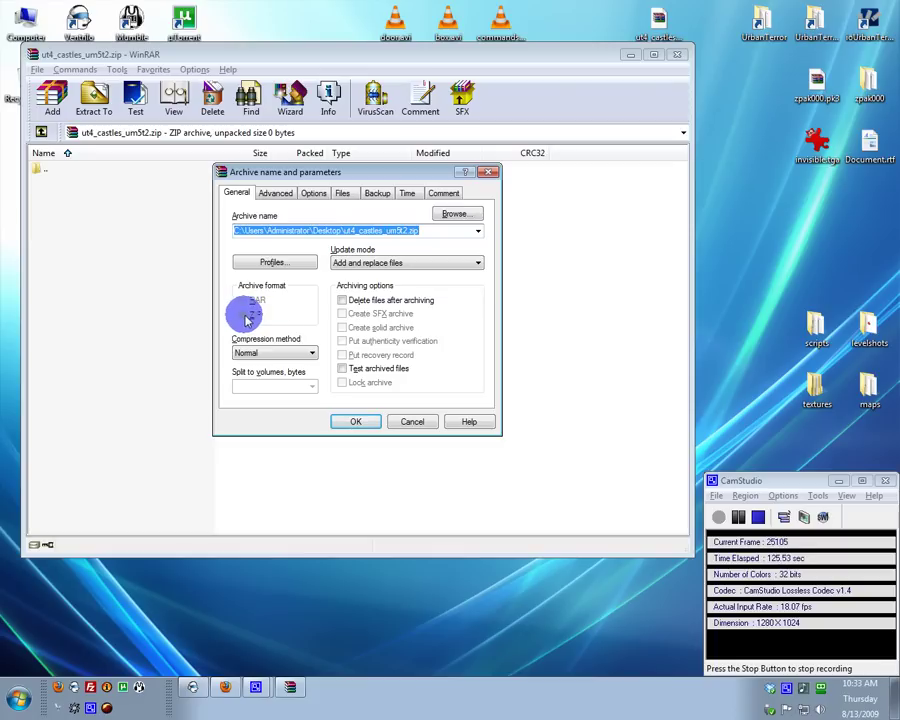
{"action": "left_click", "coordinate": [366, 418]}
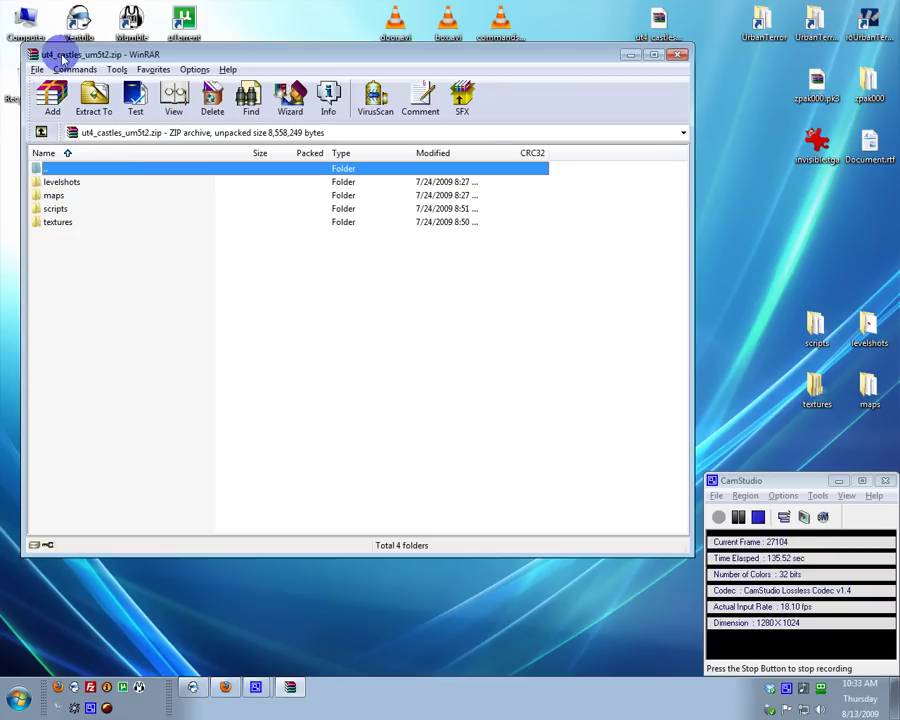
Browse the archive's maps (bsp and TGA), levelshots and textures folders to verify their contents
{"action": "double_click", "coordinate": [59, 196]}
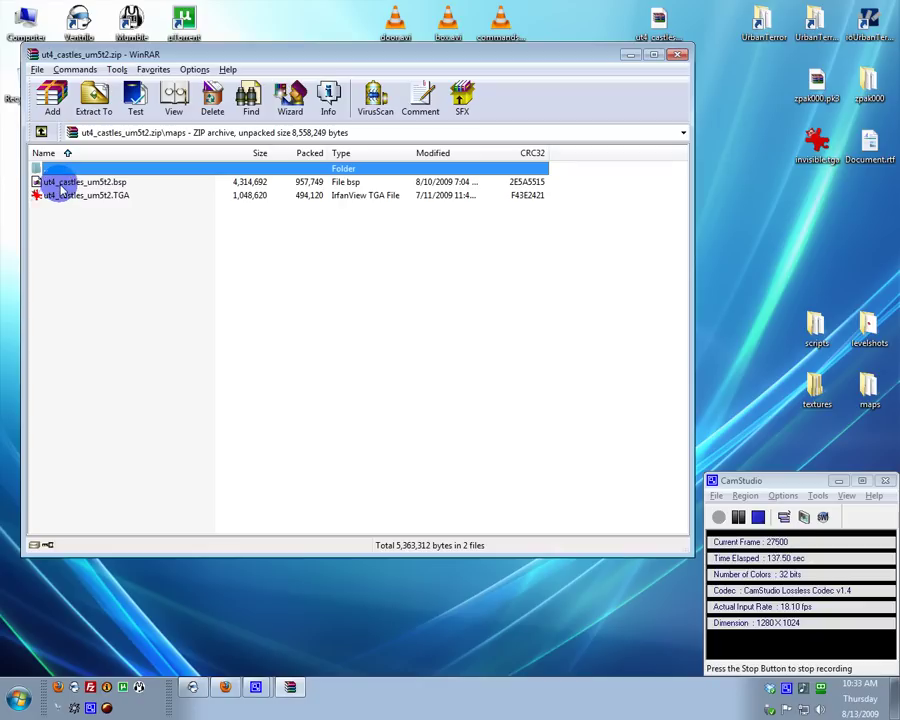
{"action": "left_click", "coordinate": [60, 183]}
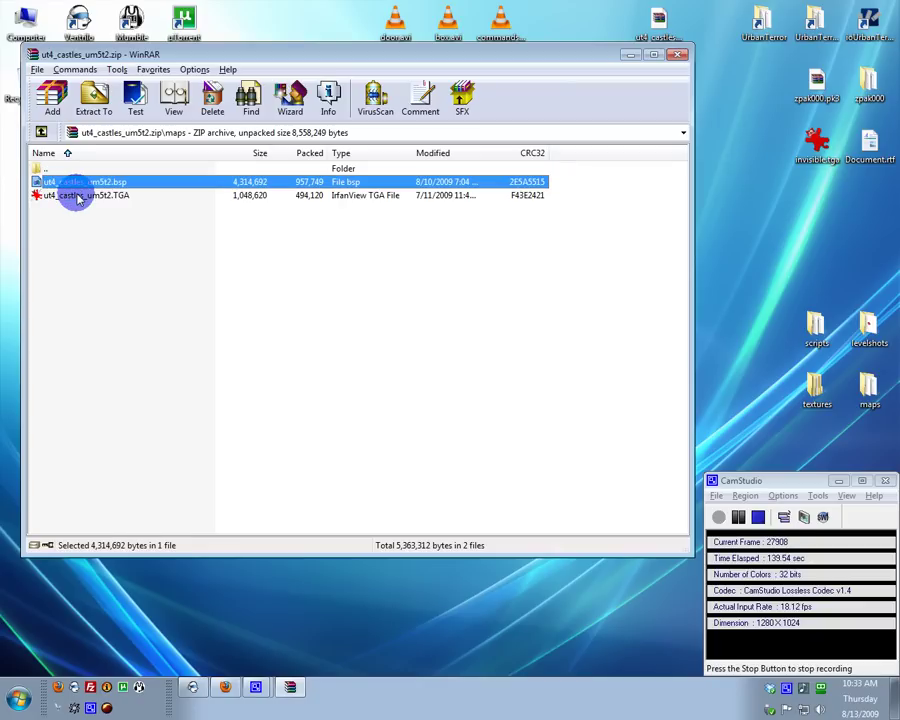
{"action": "left_click", "coordinate": [78, 196]}
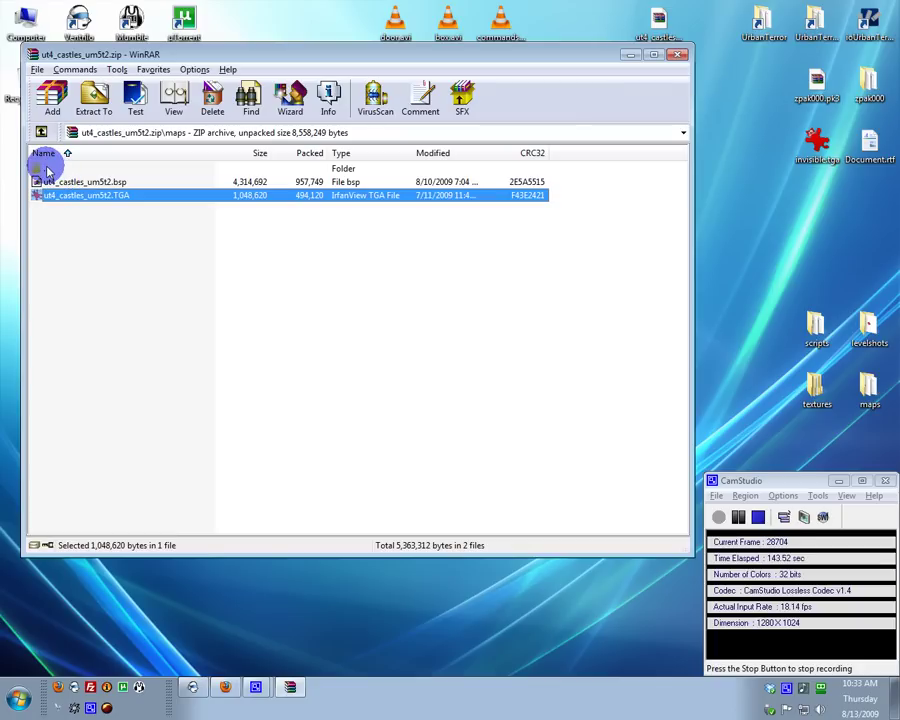
{"action": "double_click", "coordinate": [45, 169]}
{"action": "double_click", "coordinate": [44, 181]}
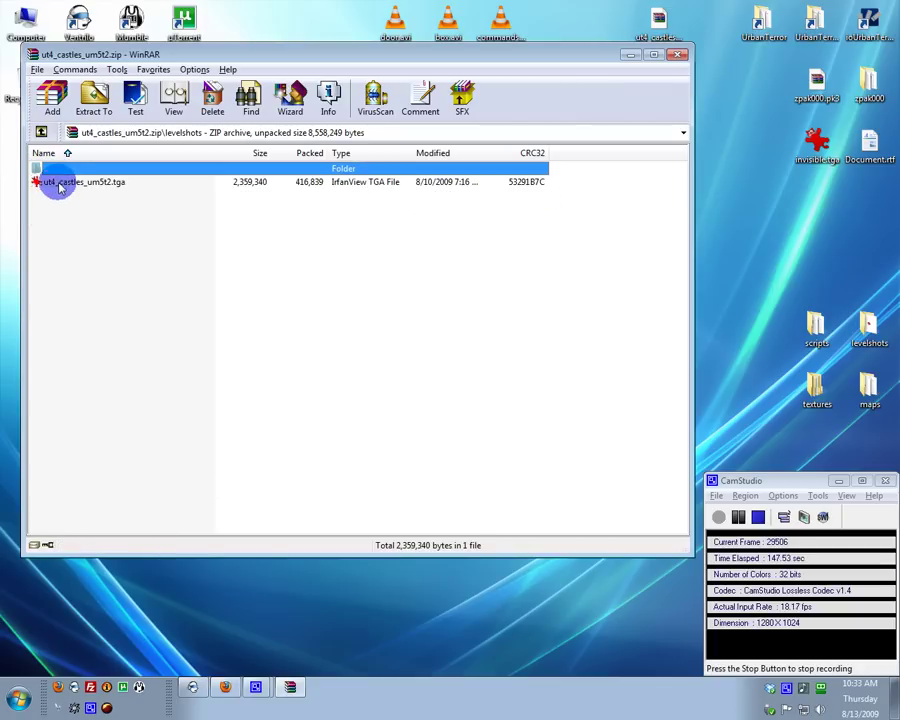
{"action": "left_click_drag", "start_coordinate": [62, 56], "coordinate": [90, 100]}
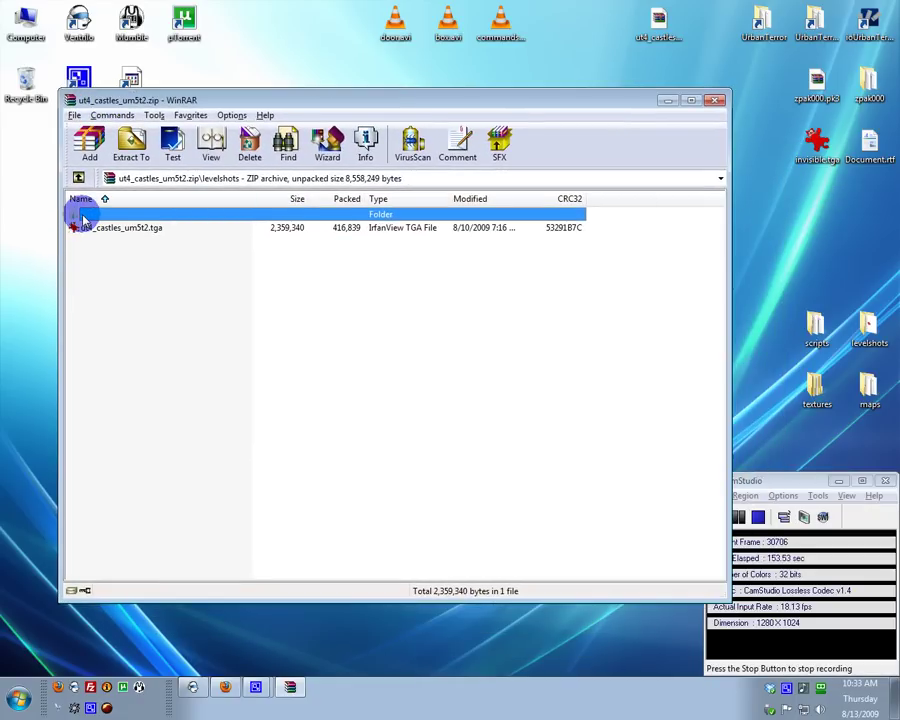
{"action": "double_click", "coordinate": [83, 216]}
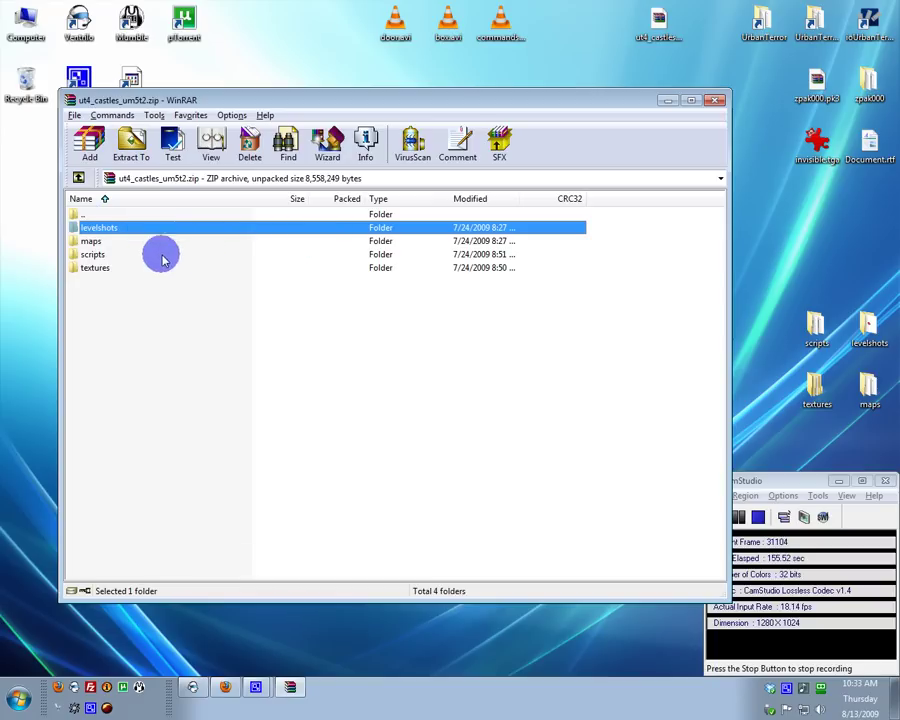
{"action": "double_click", "coordinate": [104, 269]}
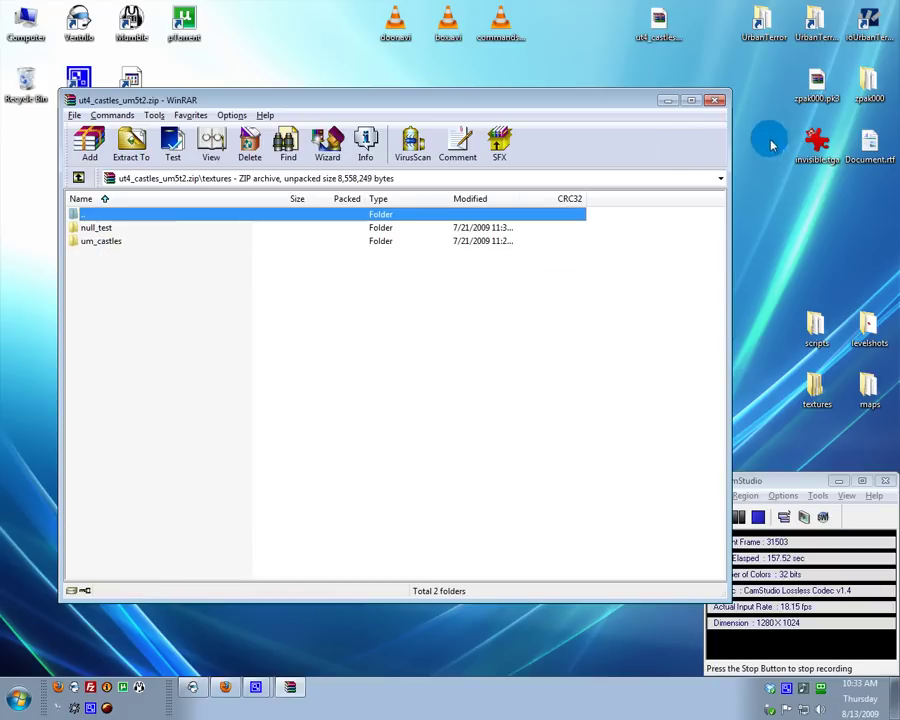
Close the archive and change the desktop zip's extension to .pk3
{"action": "left_click", "coordinate": [713, 103]}
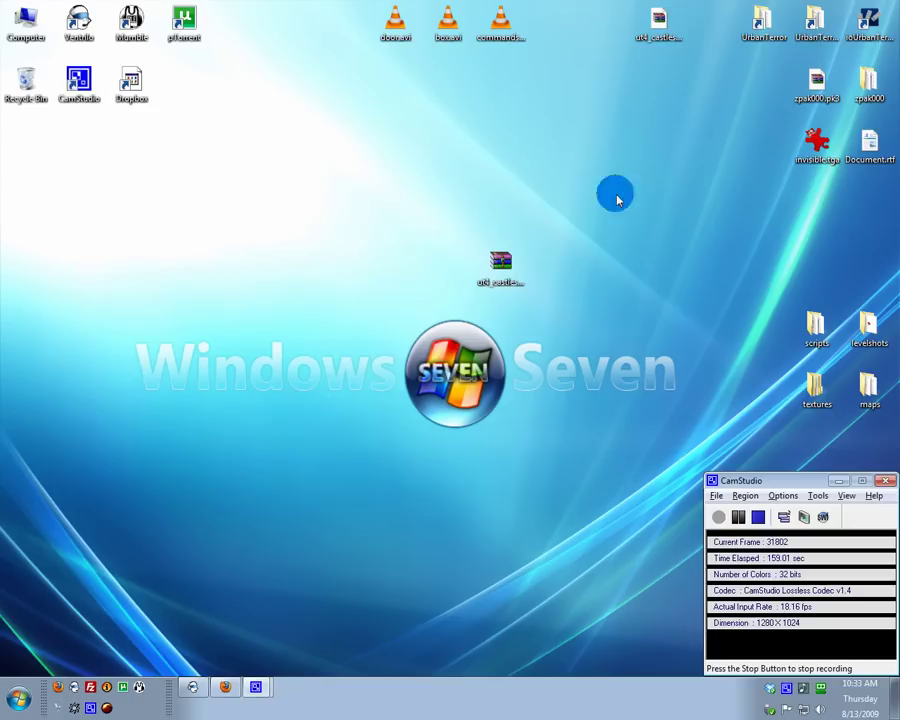
{"action": "left_click", "coordinate": [496, 286]}
{"action": "left_click", "coordinate": [502, 289]}
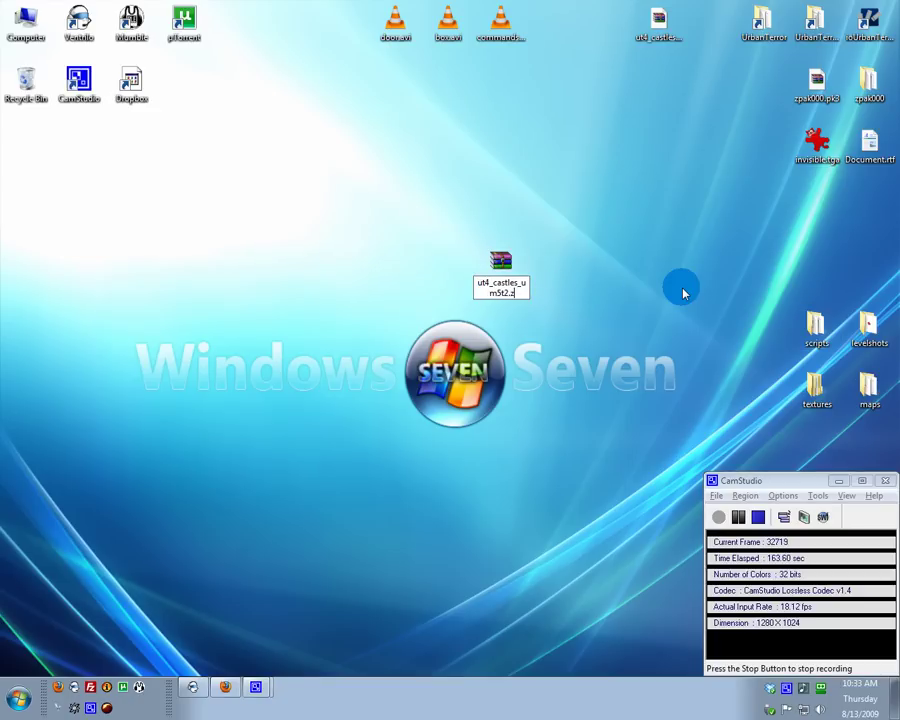
{"action": "type", "text": "pk3"}
{"action": "key", "text": "Return"}
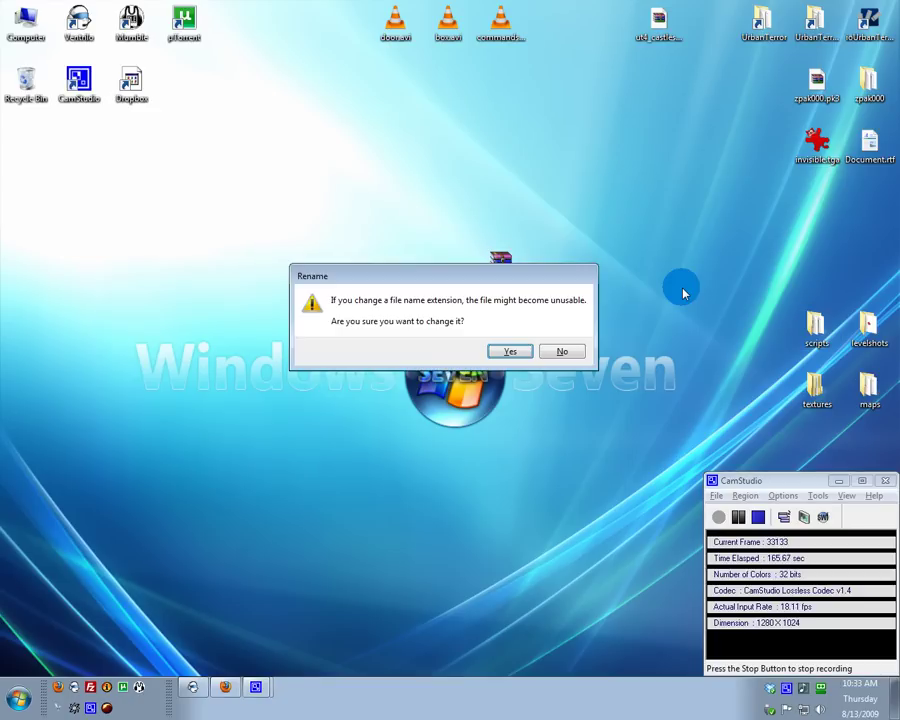
Accept the extension change and the resulting name ut4_castles_um5t2 (2).pk3
{"action": "left_click", "coordinate": [510, 351]}
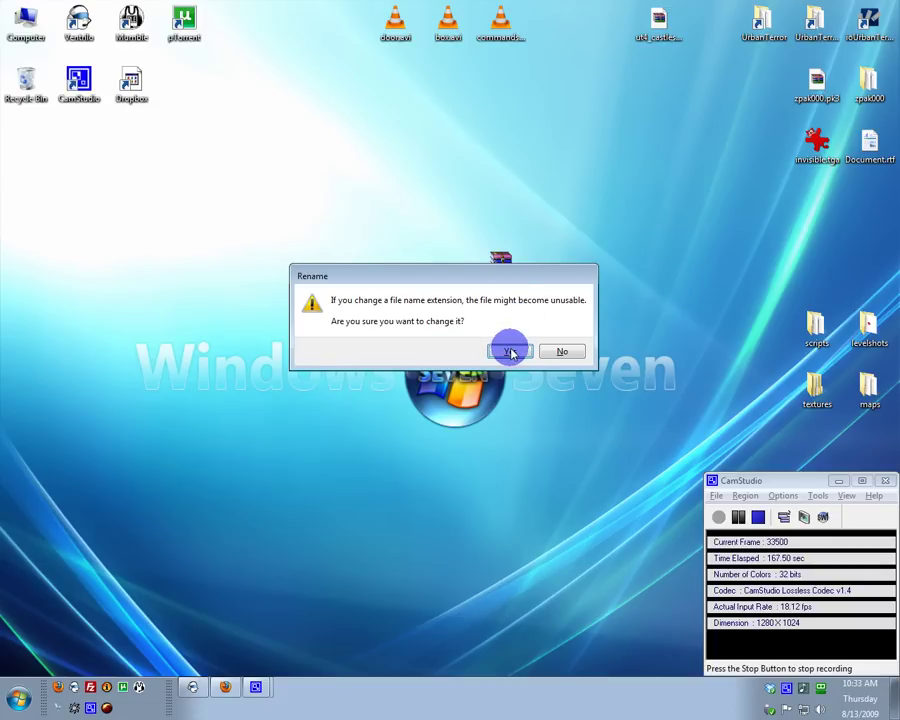
{"action": "left_click", "coordinate": [506, 417]}
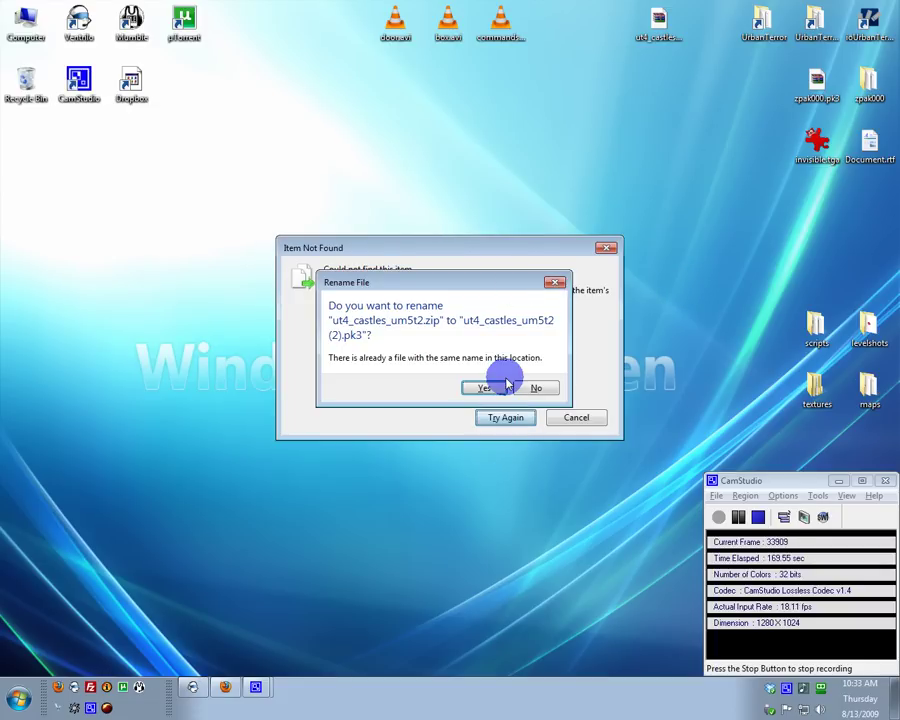
{"action": "left_click", "coordinate": [488, 389]}
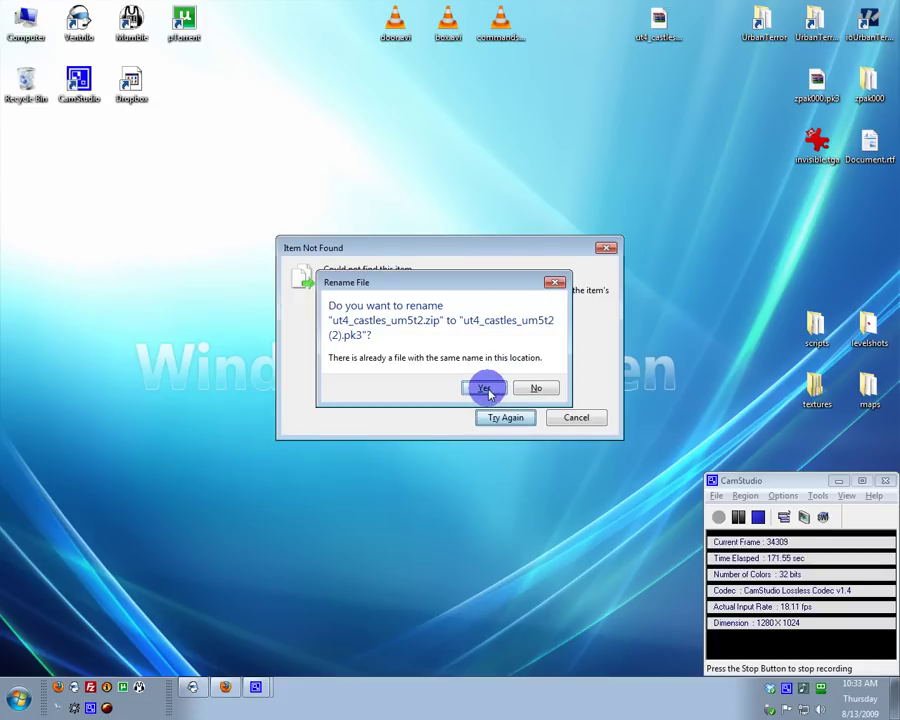
{"action": "left_click", "coordinate": [495, 278]}
{"action": "left_click", "coordinate": [510, 292]}
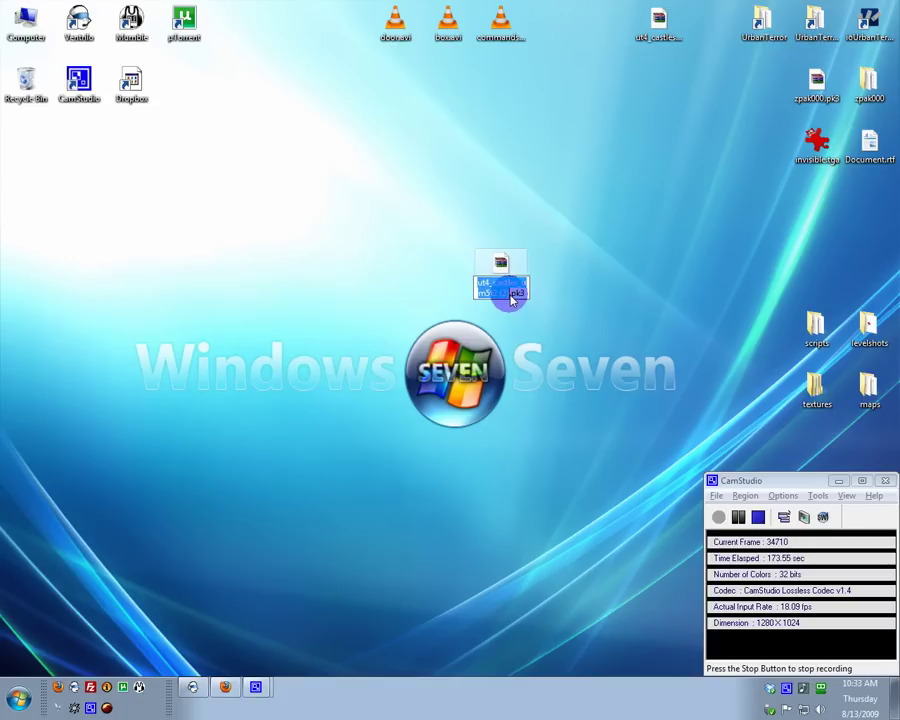
Rearrange the desktop icons and delete ut4_castles_um5t2 (2).pk3, keeping ut4_castles_um5t2.pk3
{"action": "left_click_drag", "start_coordinate": [524, 270], "coordinate": [500, 192]}
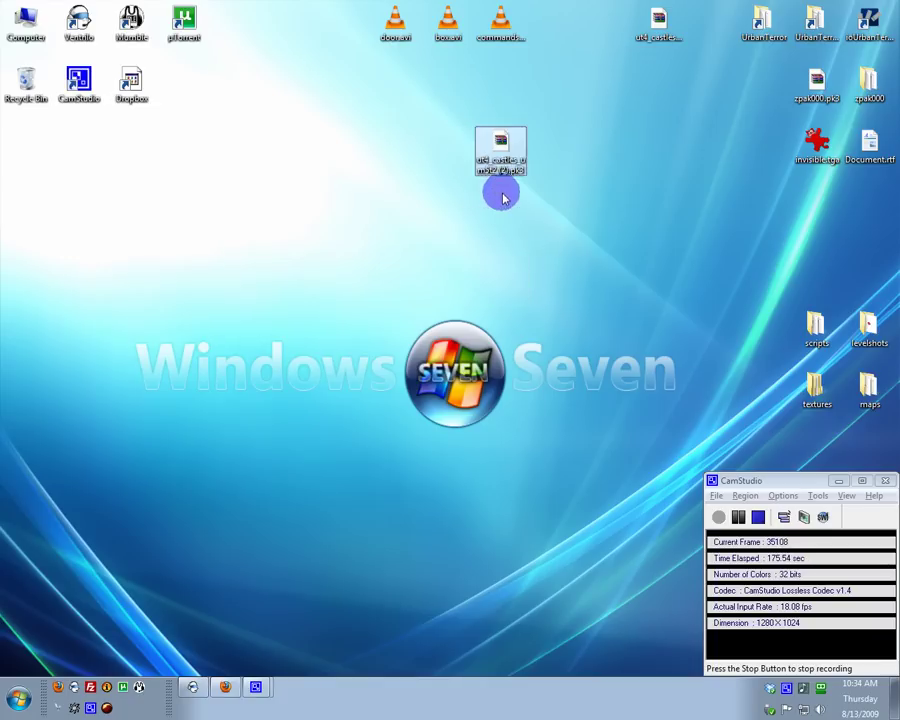
{"action": "left_click_drag", "start_coordinate": [665, 18], "coordinate": [620, 143]}
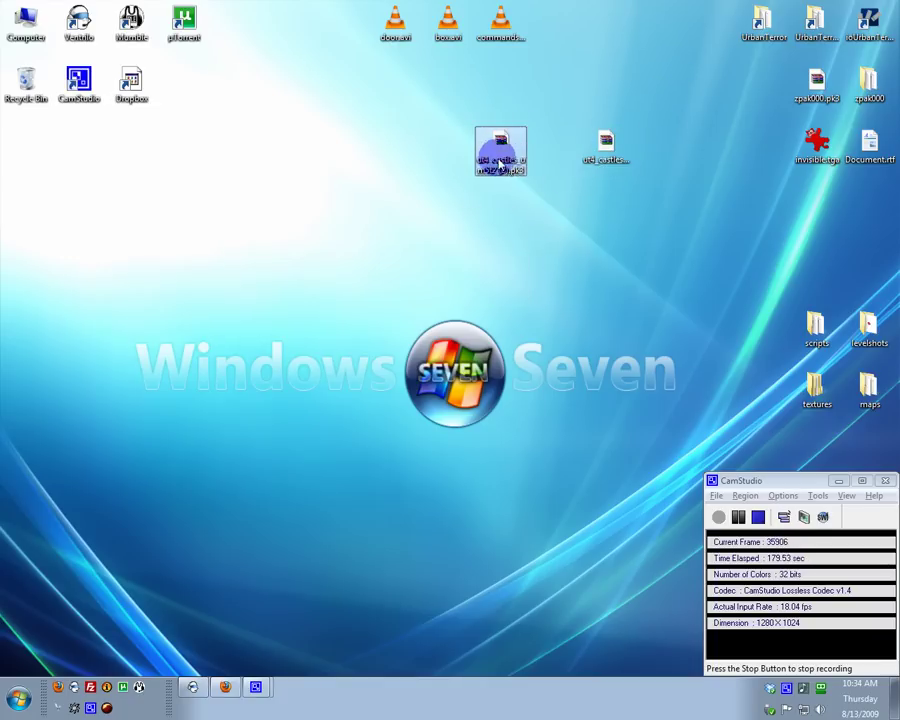
{"action": "right_click", "coordinate": [500, 163]}
{"action": "left_click", "coordinate": [541, 427]}
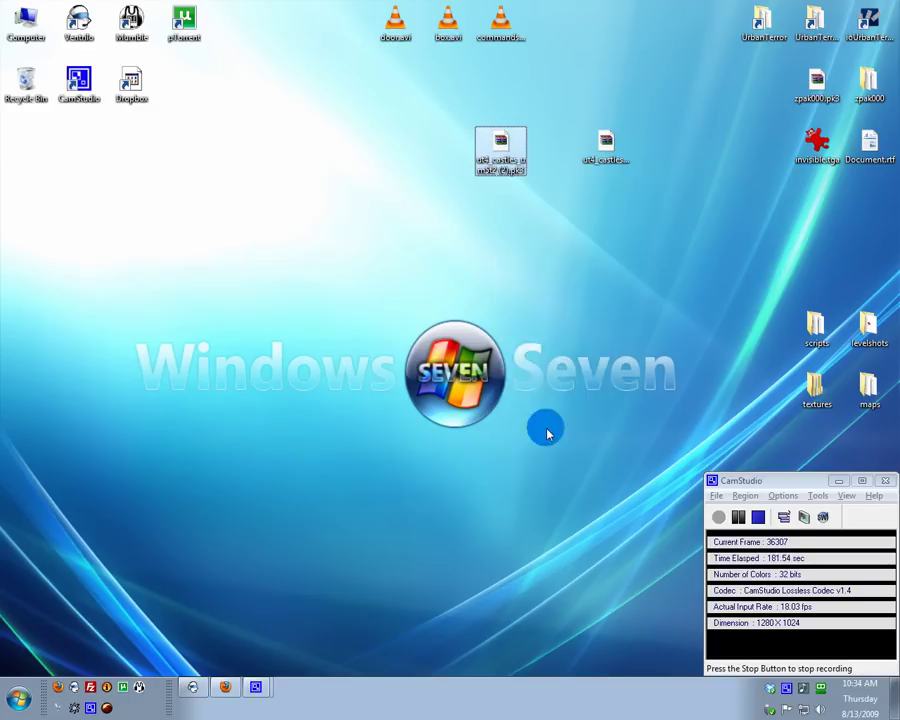
{"action": "left_click", "coordinate": [508, 402]}
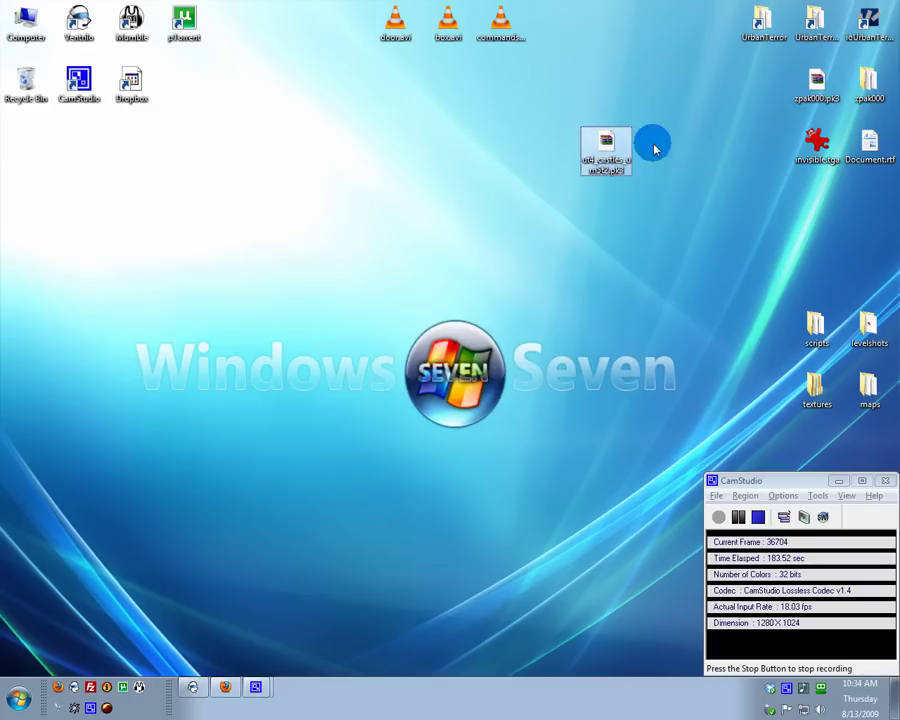
{"action": "right_click", "coordinate": [616, 158]}
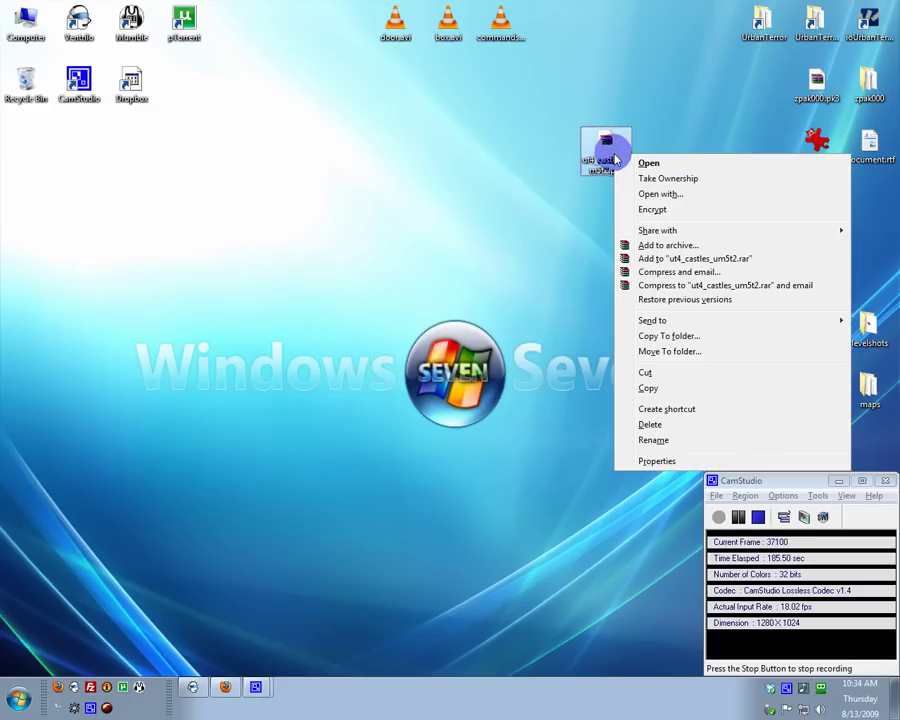
{"action": "left_click", "coordinate": [592, 165]}
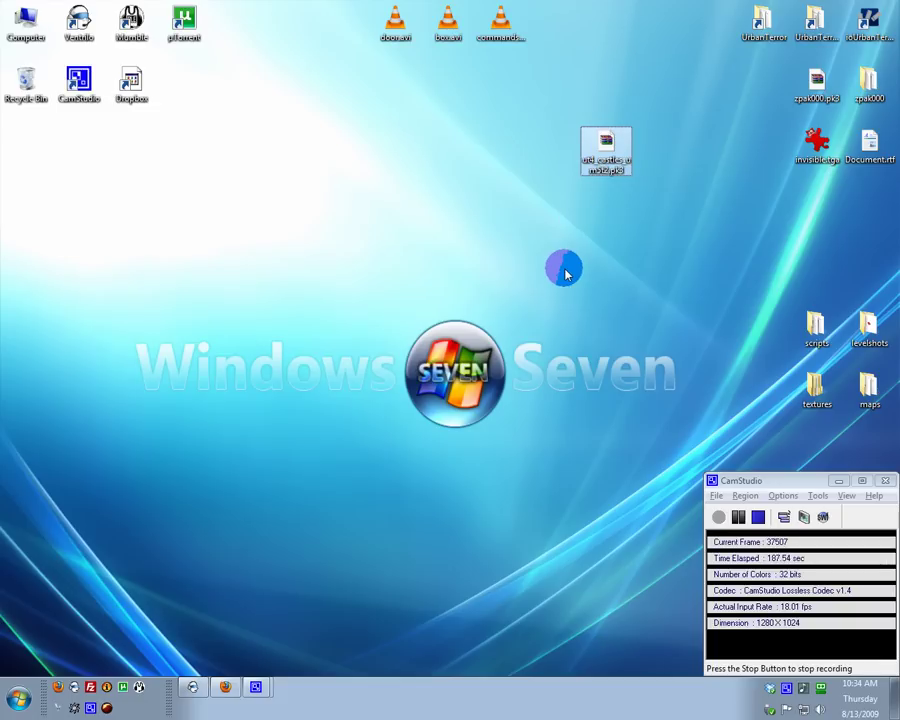